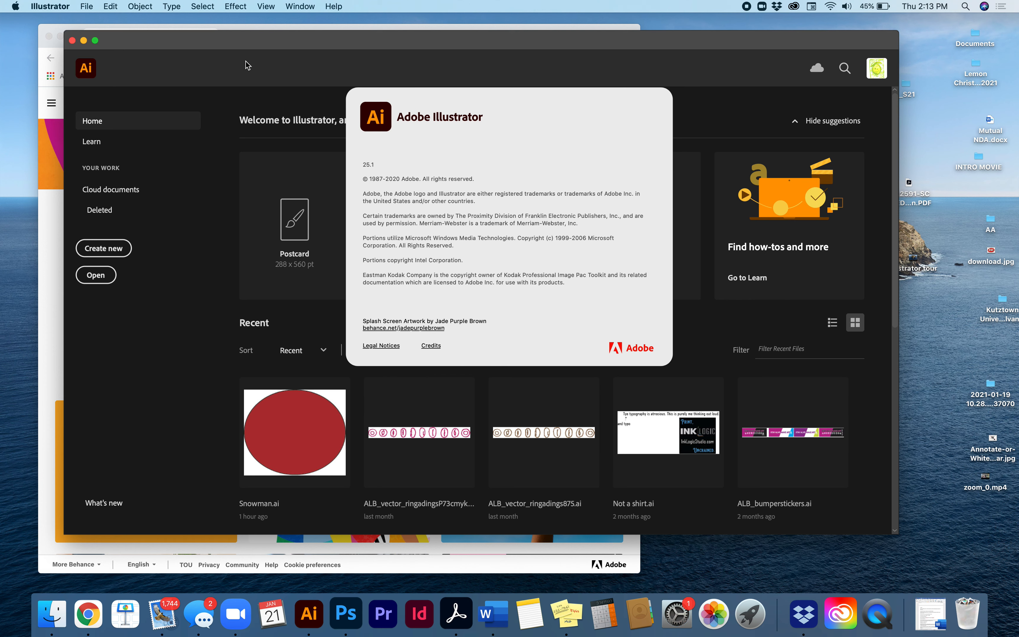
Dismiss the About screen and look through the hands-on and web tutorials on the Learn page
left_click(486, 271)
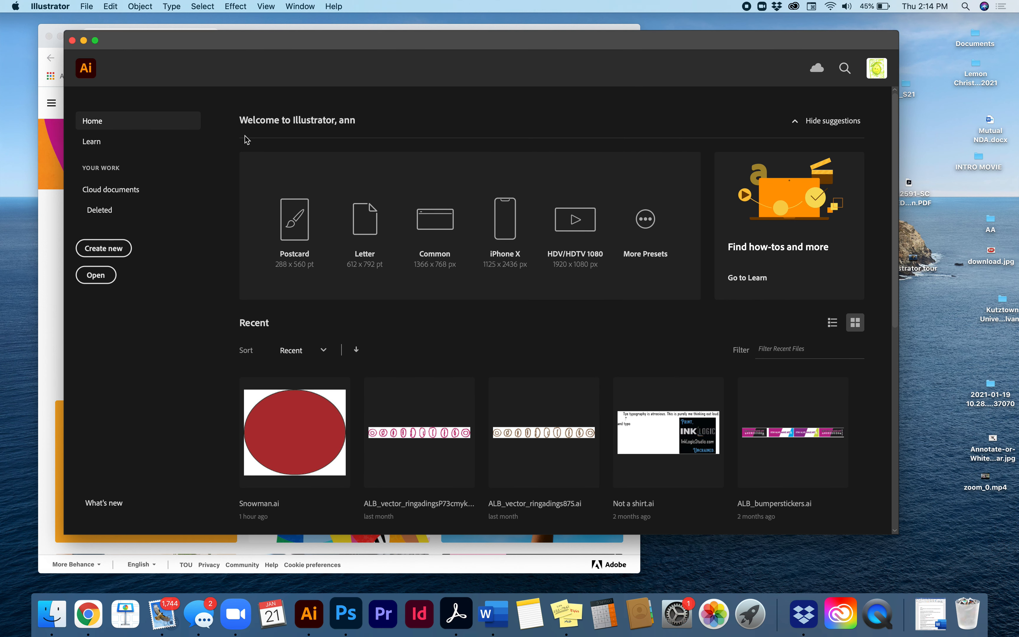
left_click(91, 141)
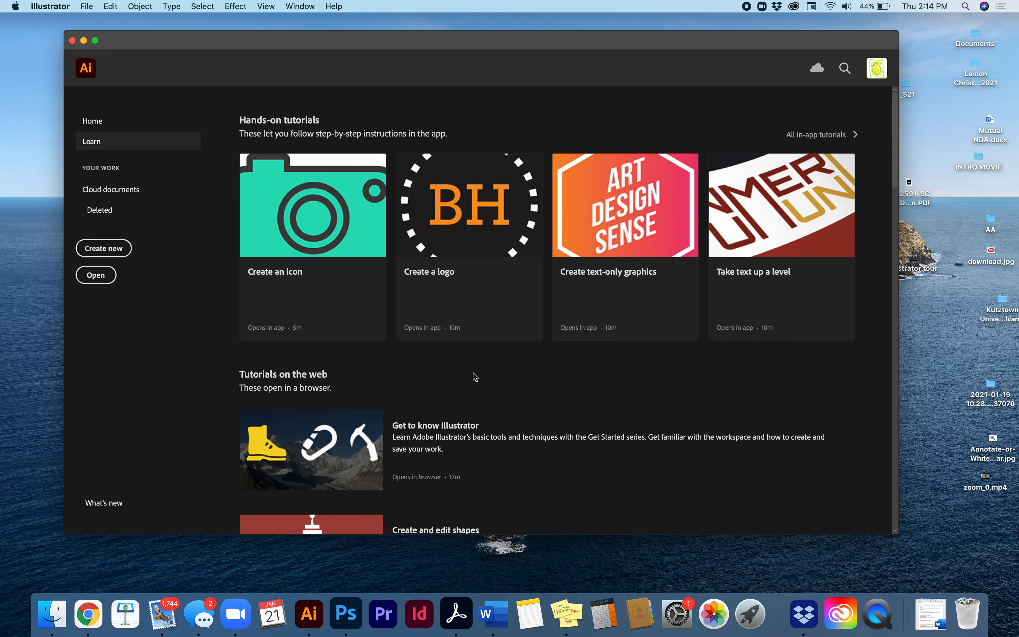
scroll(474, 374, "down", 10)
scroll(474, 375, "up", 10)
Start a new document, reposition the New Document dialog and display the saved templates
left_click(101, 252)
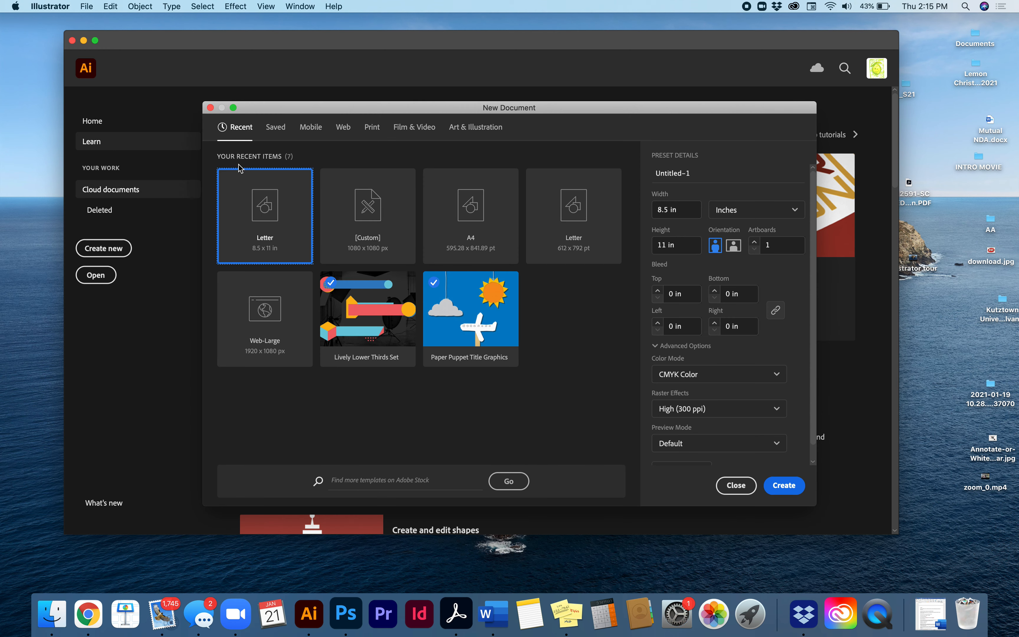
left_click_drag(255, 109, 202, 30)
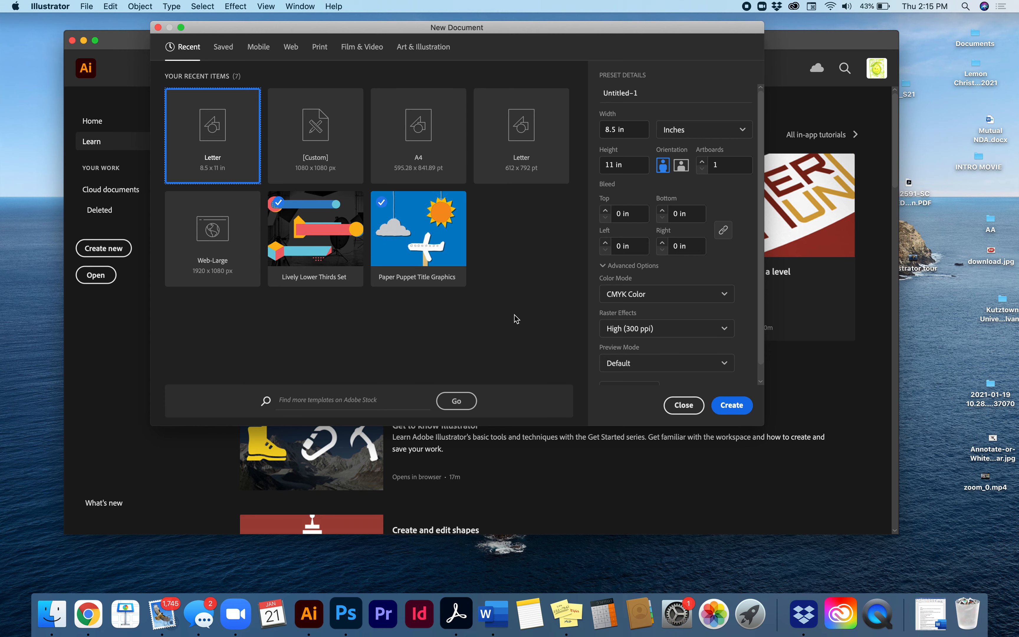
left_click(223, 48)
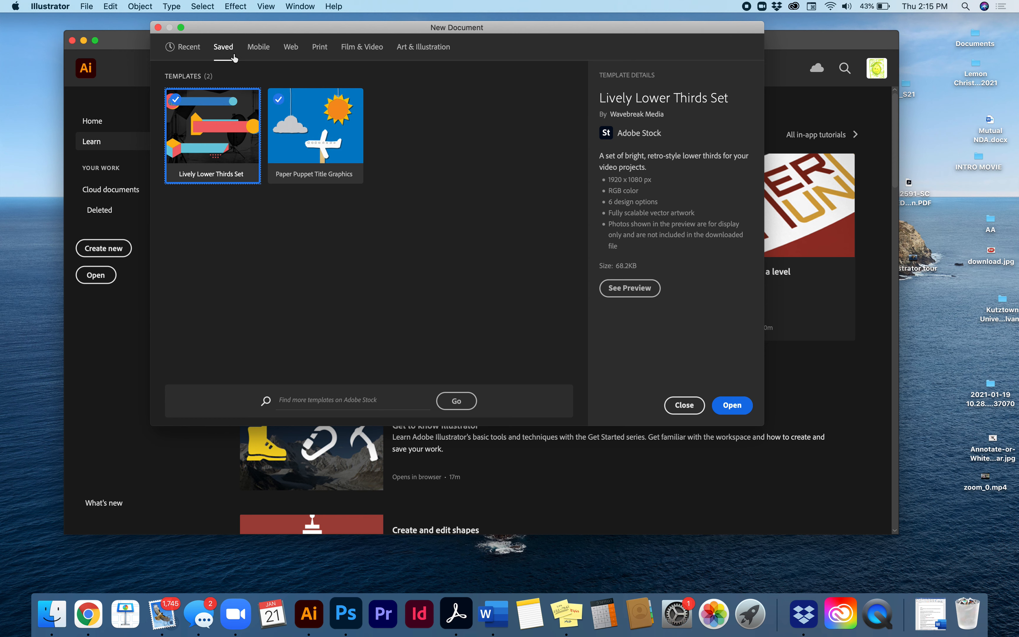
Look through the full set of blank mobile presets and the free mobile templates
left_click(260, 49)
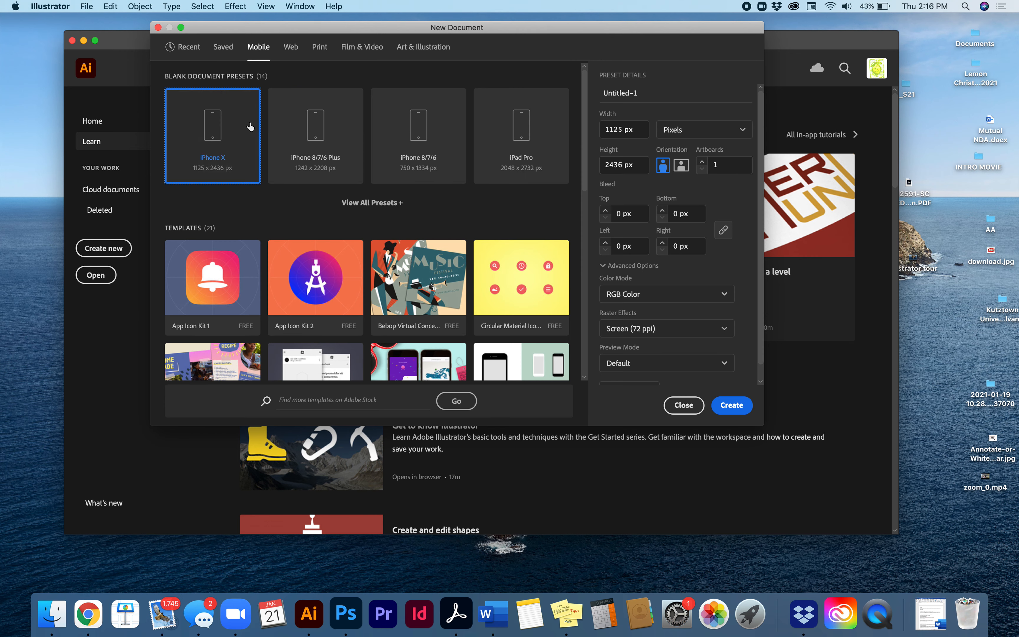
left_click(384, 204)
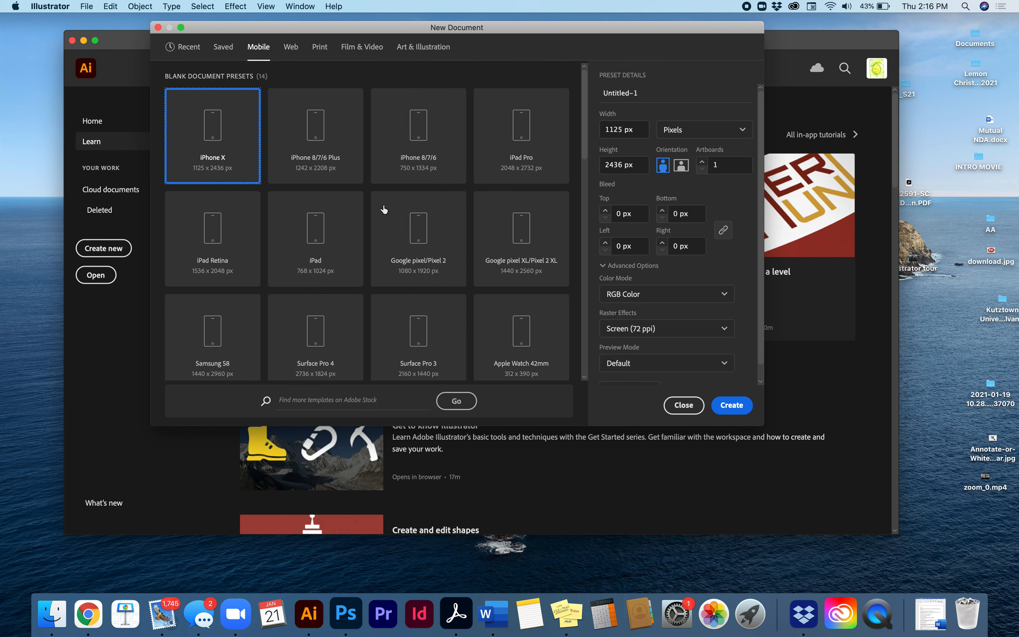
scroll(386, 268, "down", 10)
scroll(386, 269, "up", 10)
scroll(385, 268, "down", 6)
scroll(386, 268, "down", 2)
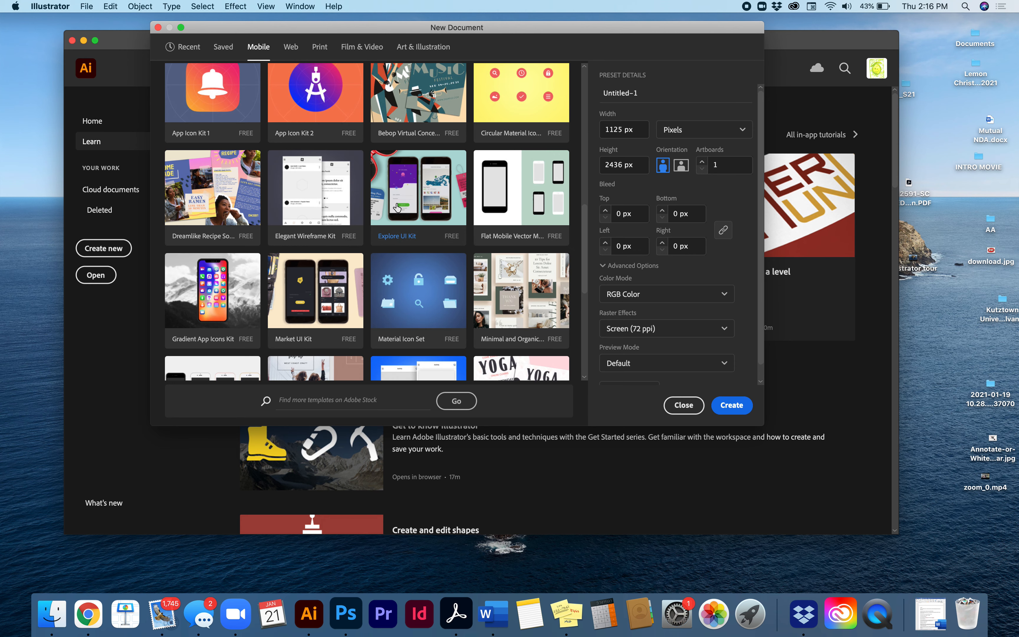
scroll(398, 204, "up", 8)
Review the blank web presets and web templates, and switch to the print presets with Letter selected
left_click(291, 48)
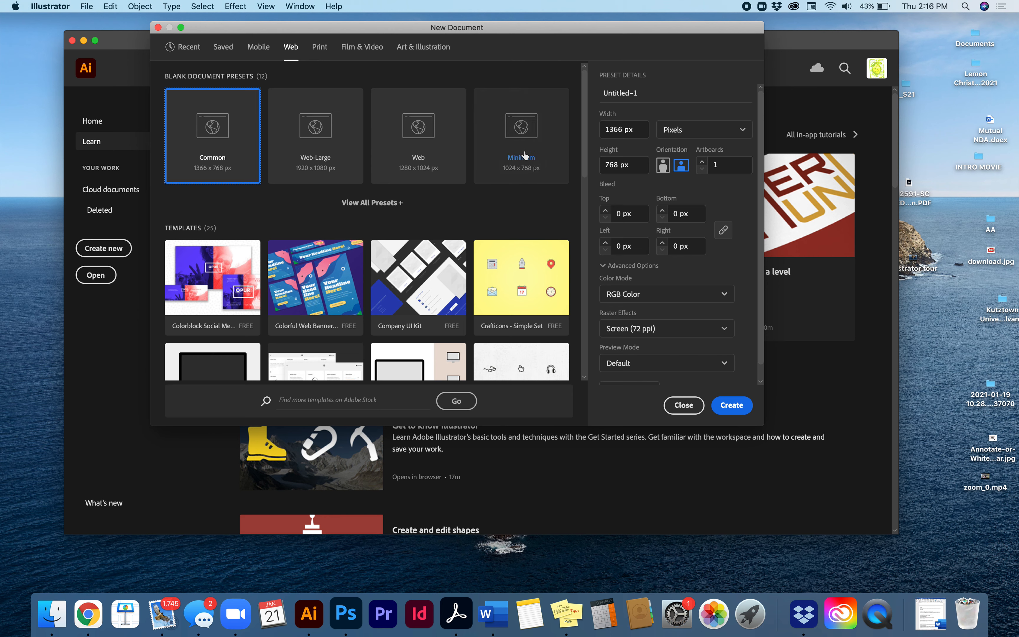
scroll(483, 168, "down", 2)
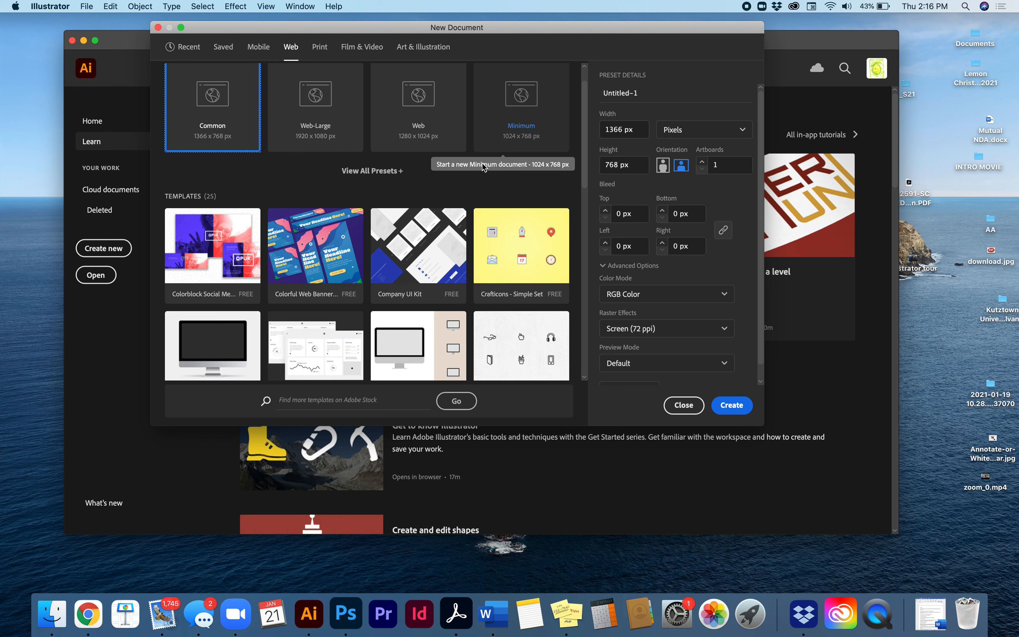
scroll(483, 168, "up", 2)
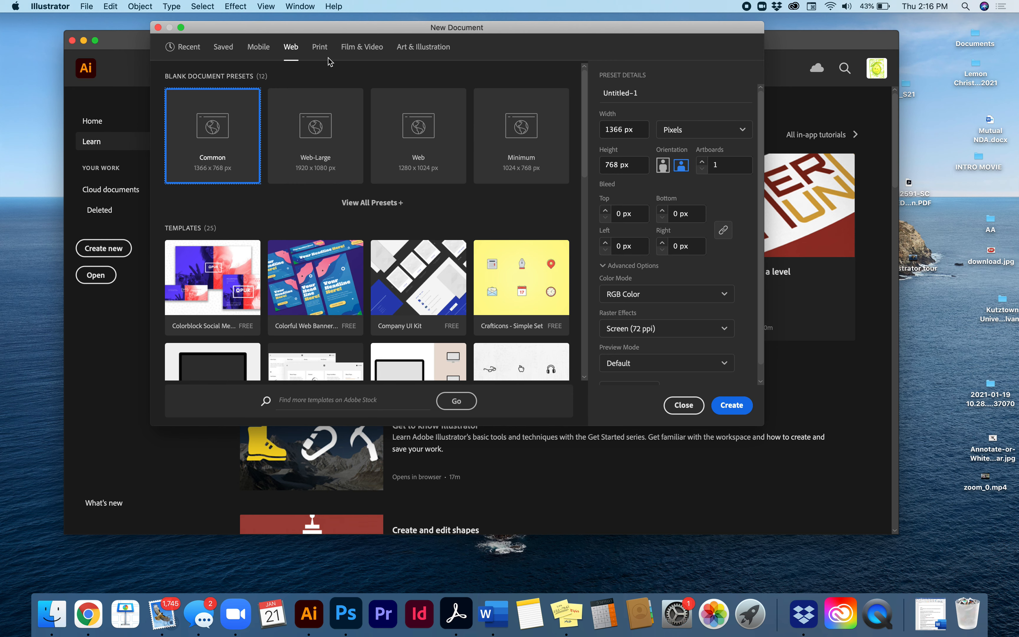
left_click(320, 47)
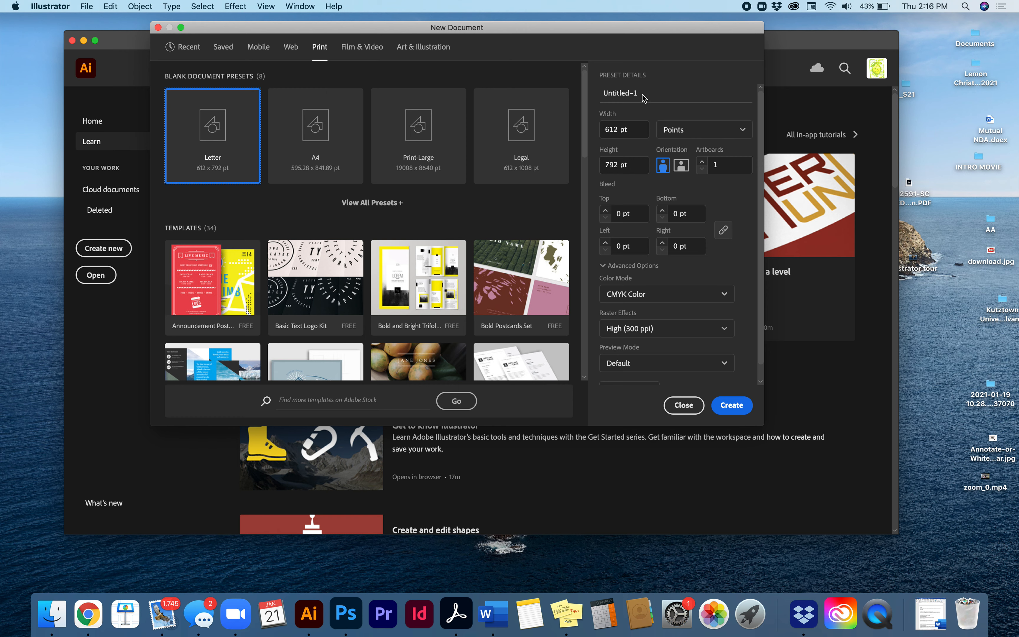
Try Inches and Feet as the measurement units for the Letter print preset
left_click(678, 134)
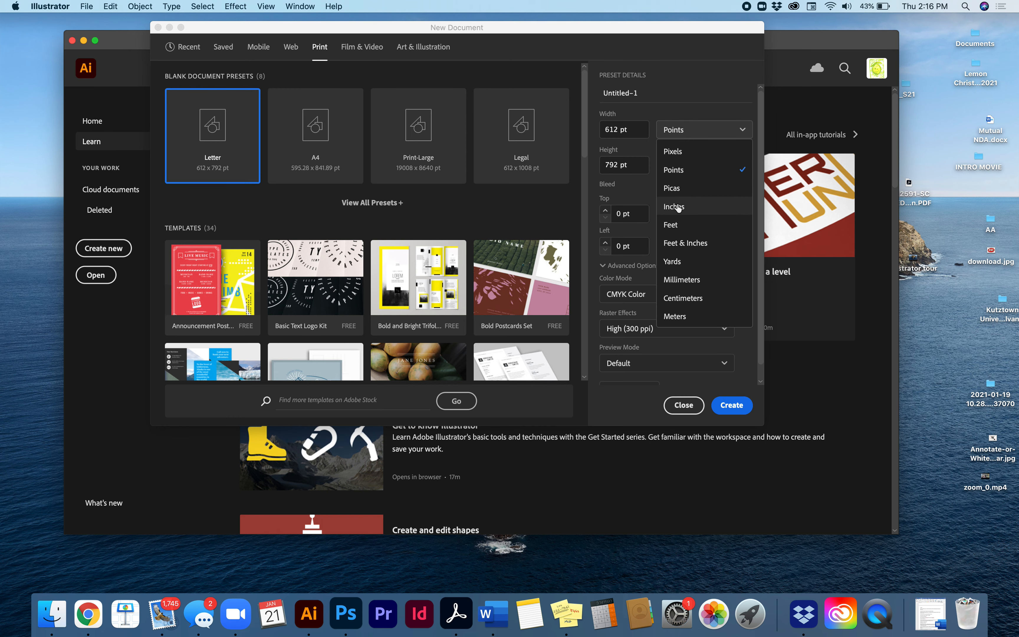
left_click(677, 207)
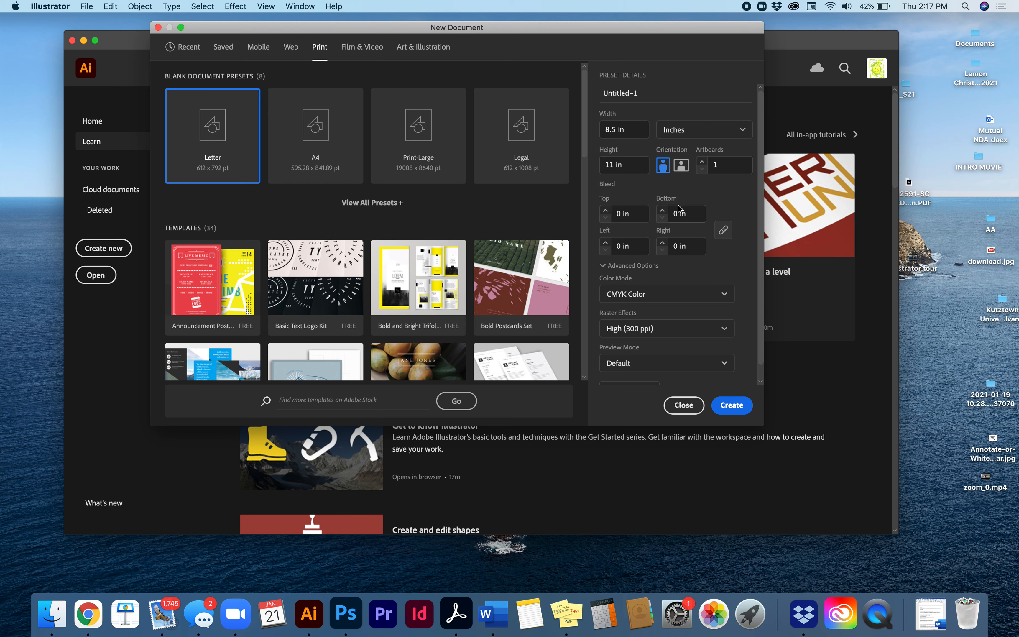
left_click(704, 130)
left_click(691, 226)
Set the units to Points and create the 612 x 792 pt Letter print document
left_click(679, 133)
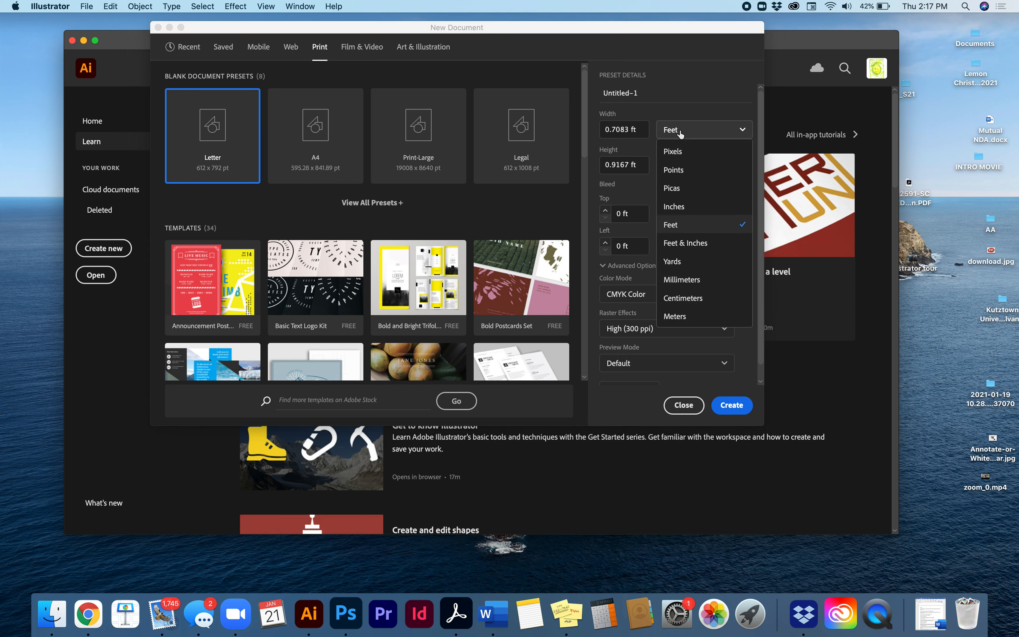
left_click(675, 171)
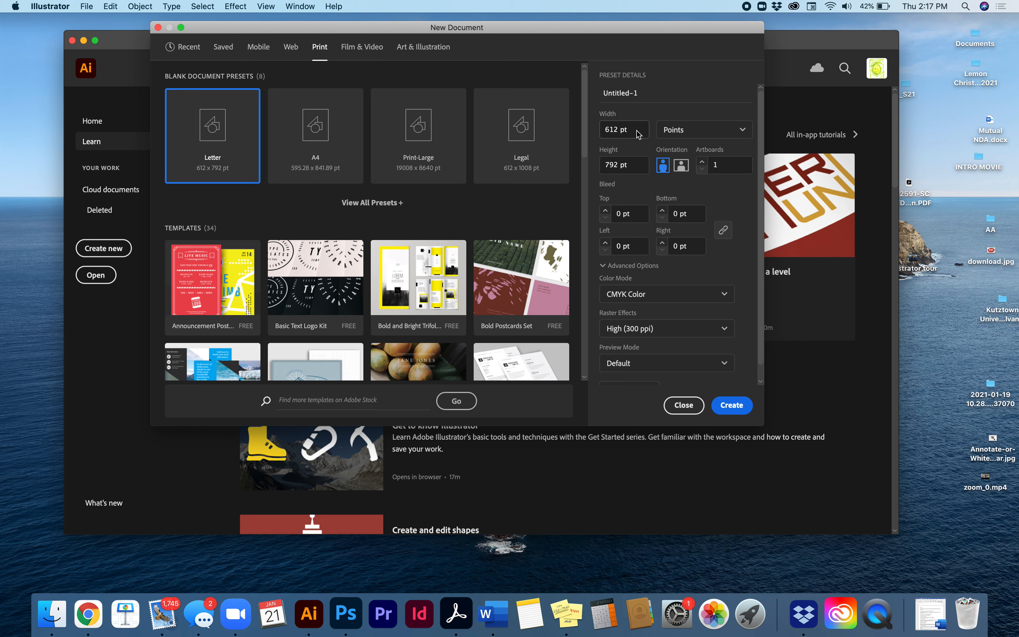
left_click(681, 130)
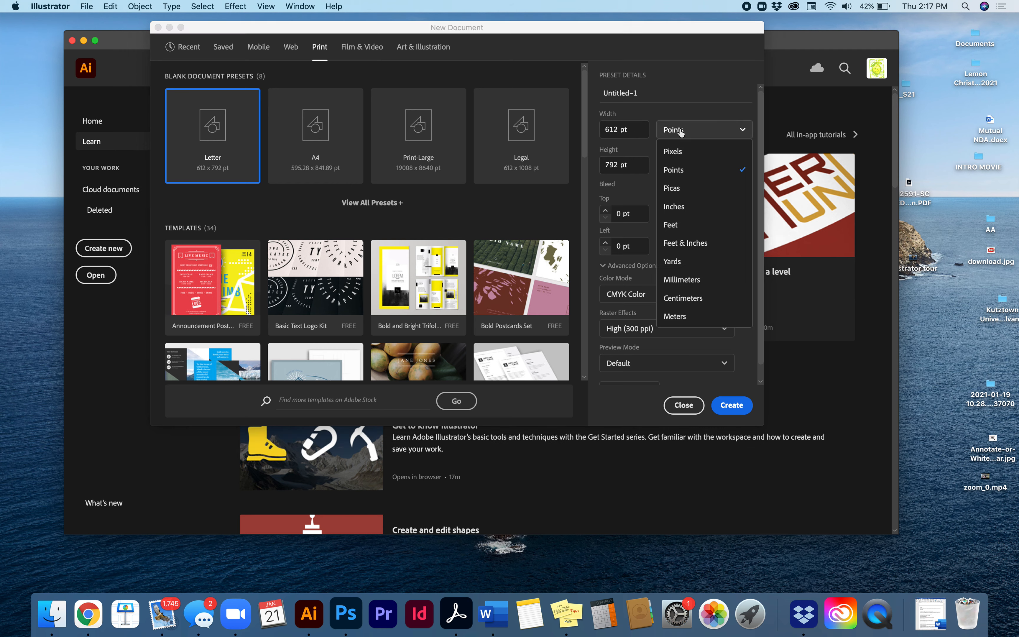
left_click(678, 170)
left_click(731, 405)
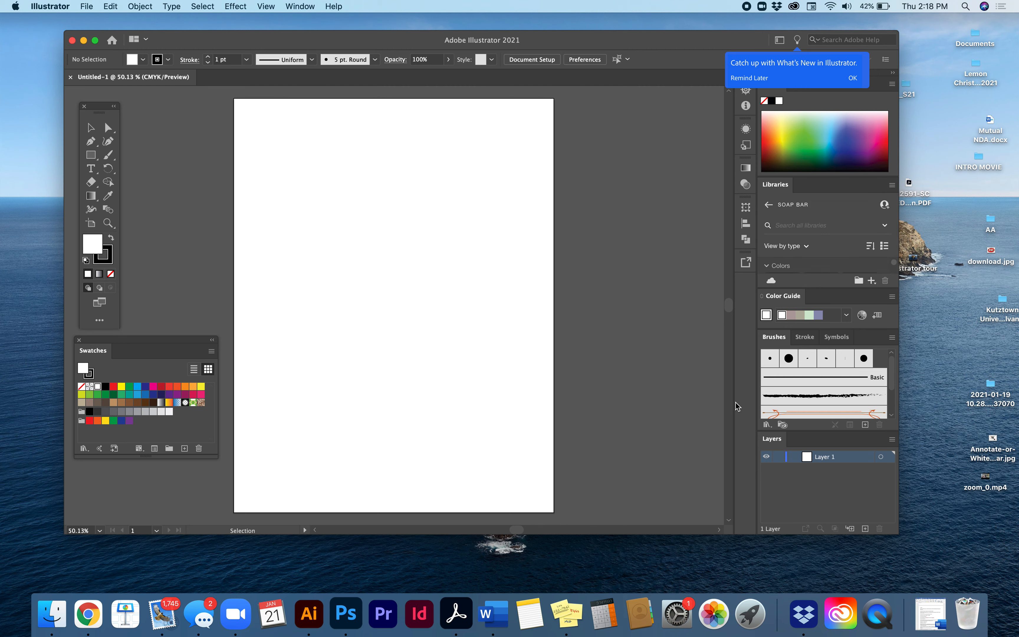
Accept the offer to catch up with what's new in Illustrator
left_click(852, 78)
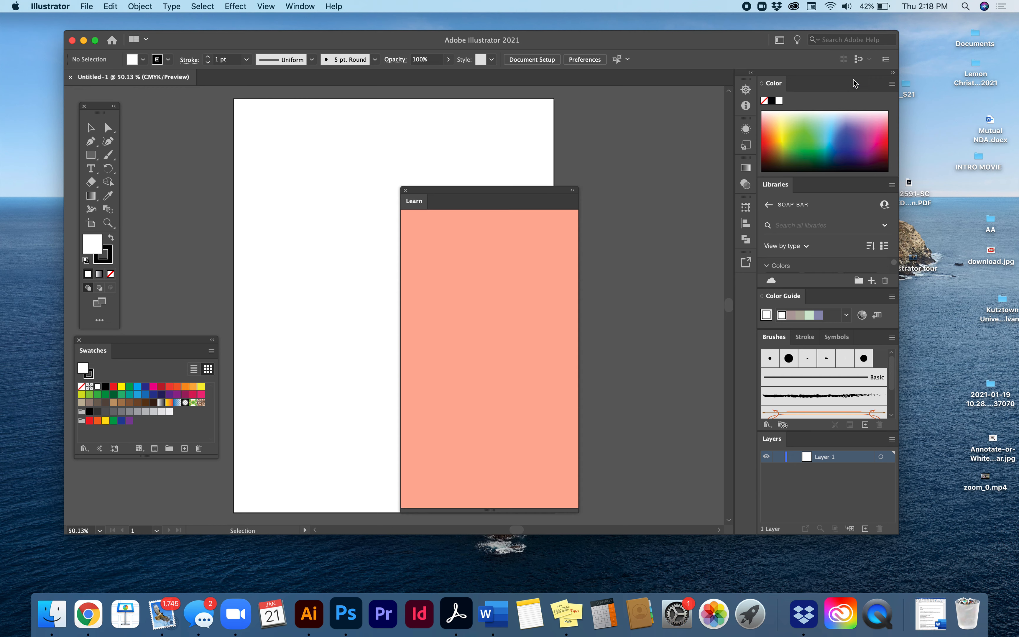
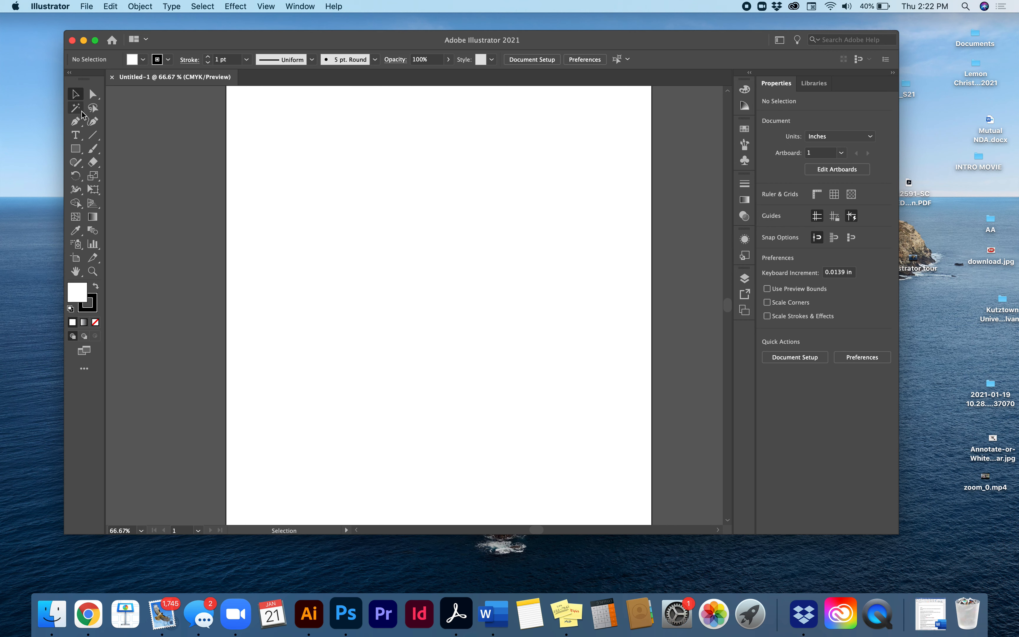
Float the toolbar free of its dock, and add the Color and Color Guide panels to the Properties and Libraries group
mouse_move(90, 80)
left_mouse_down()
mouse_move(93, 91)
mouse_move(85, 76)
mouse_move(92, 91)
mouse_move(79, 96)
mouse_move(80, 60)
mouse_move(88, 59)
mouse_move(89, 88)
left_mouse_up()
left_click_drag(744, 106, 846, 83)
left_click_drag(745, 90, 863, 84)
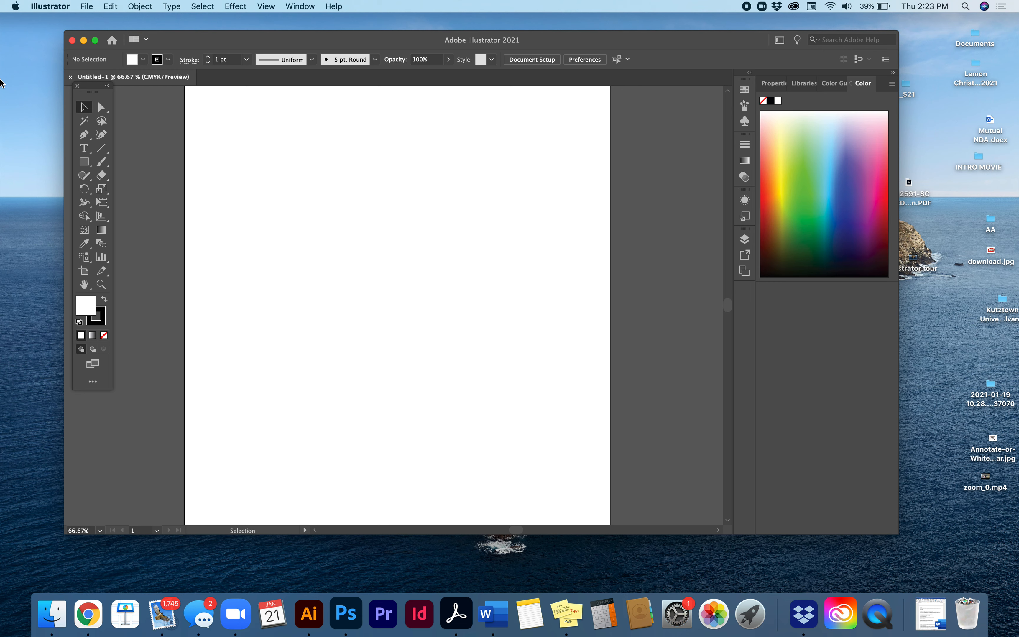
Dock the toolbar back into the application frame, and move the whole frame closer to the desktop's upper-left corner
mouse_move(86, 86)
left_mouse_down()
mouse_move(89, 55)
mouse_move(77, 53)
mouse_move(202, 101)
mouse_move(141, 70)
mouse_move(68, 80)
left_mouse_up()
left_click_drag(171, 41, 140, 29)
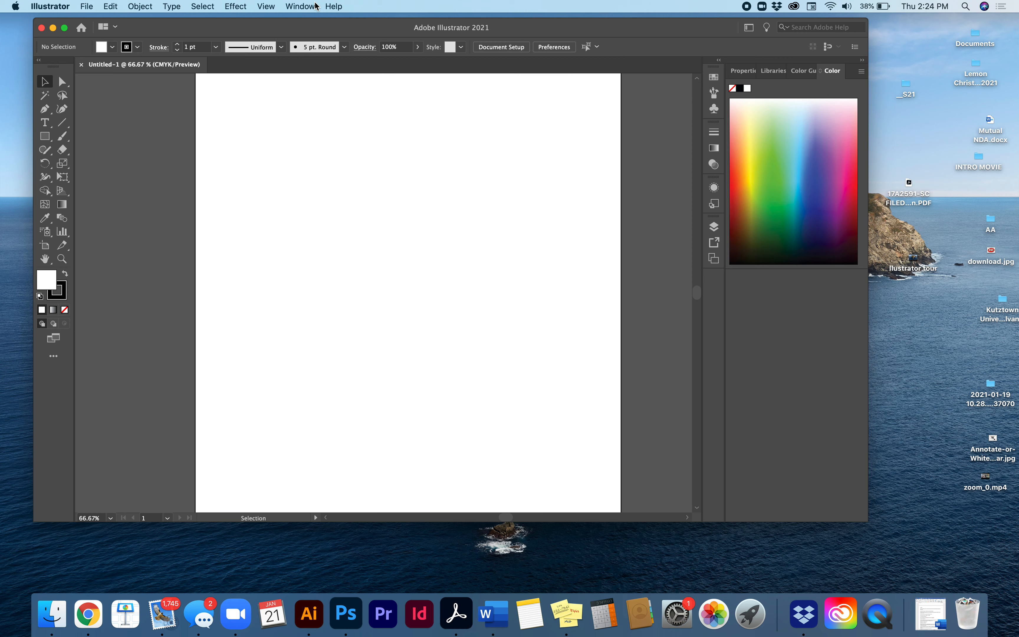
Look over the Window and View commands, and switch to full screen mode with the menu bar, with the artboard centred
left_click(303, 6)
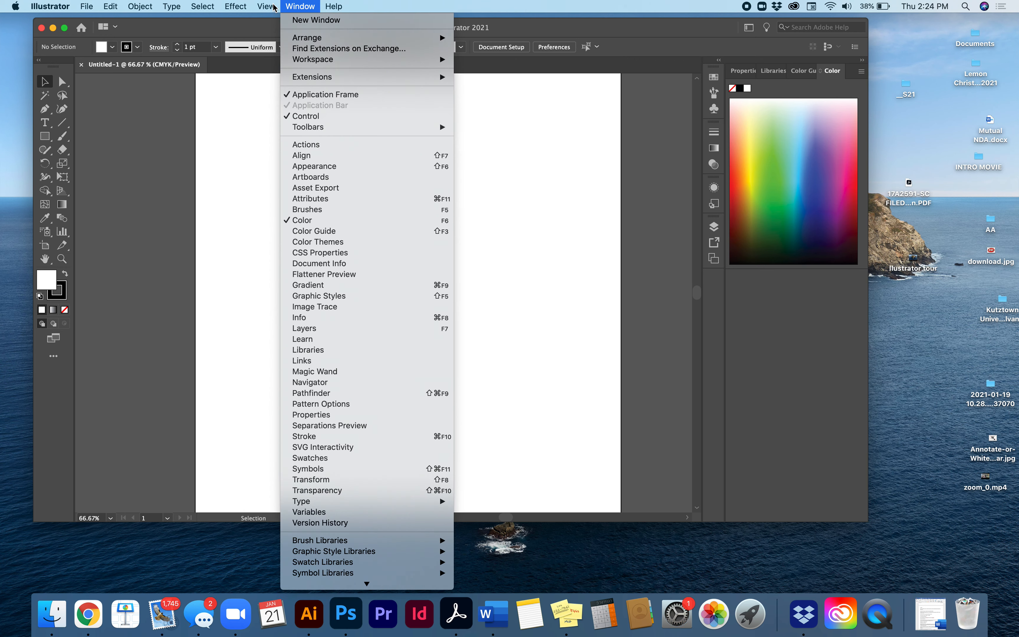
mouse_move(258, 9)
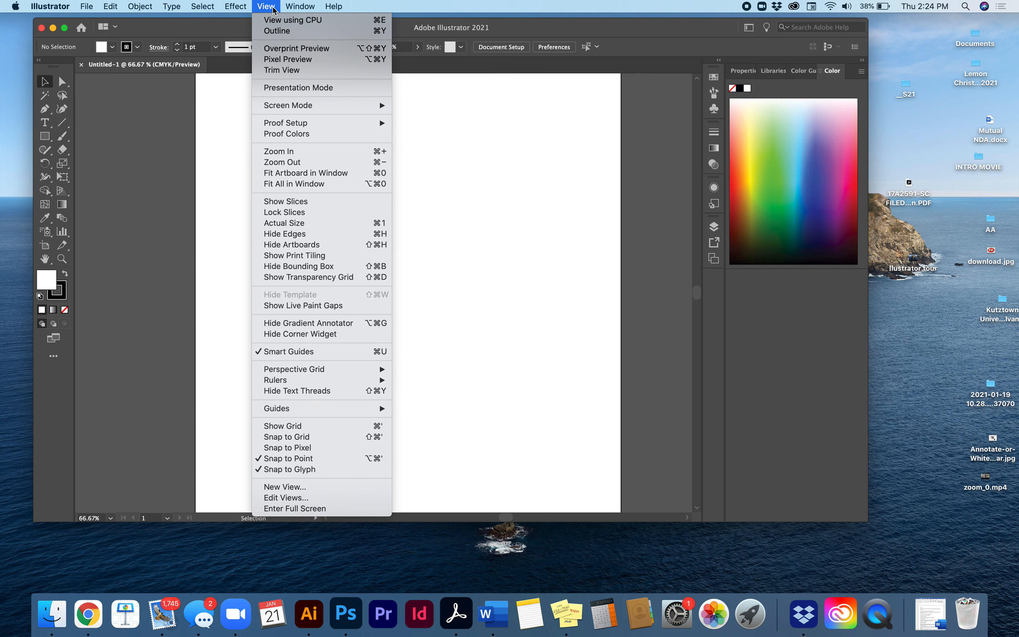
left_click(433, 115)
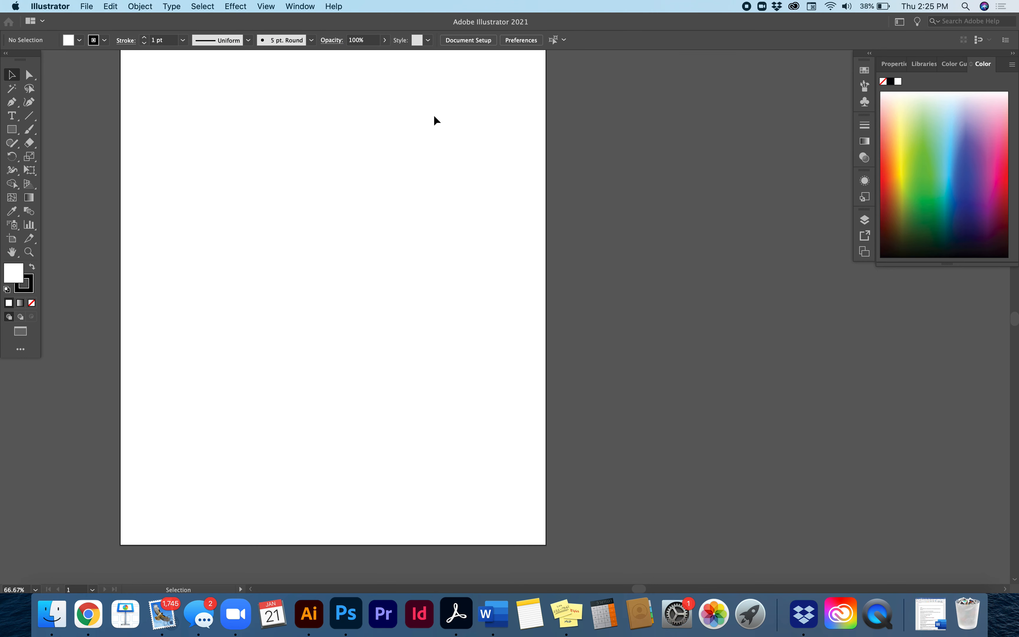
scroll(434, 116, "left", 5)
scroll(439, 157, "up", 2)
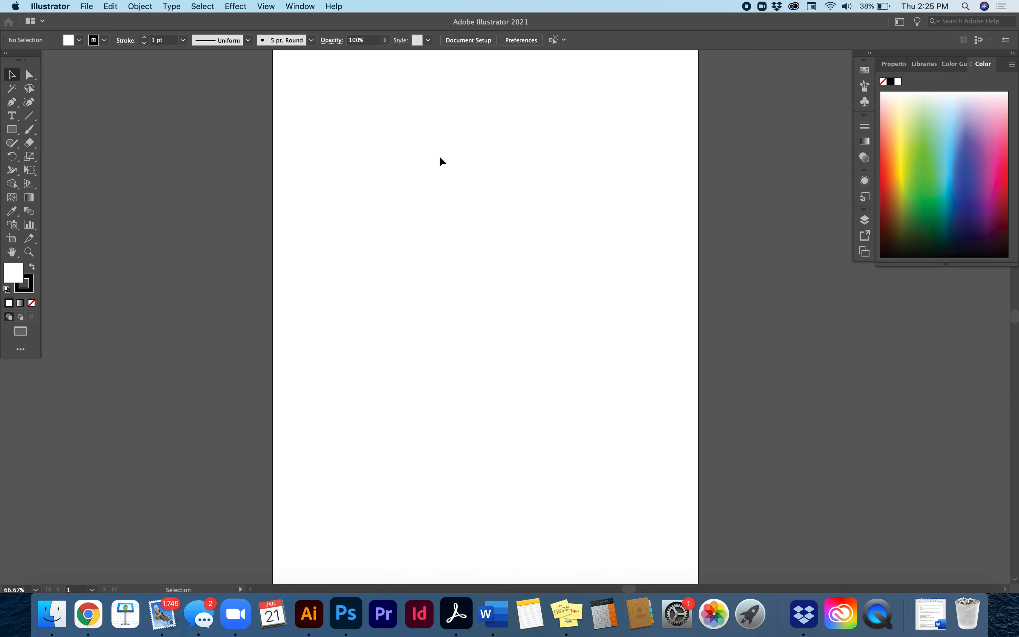
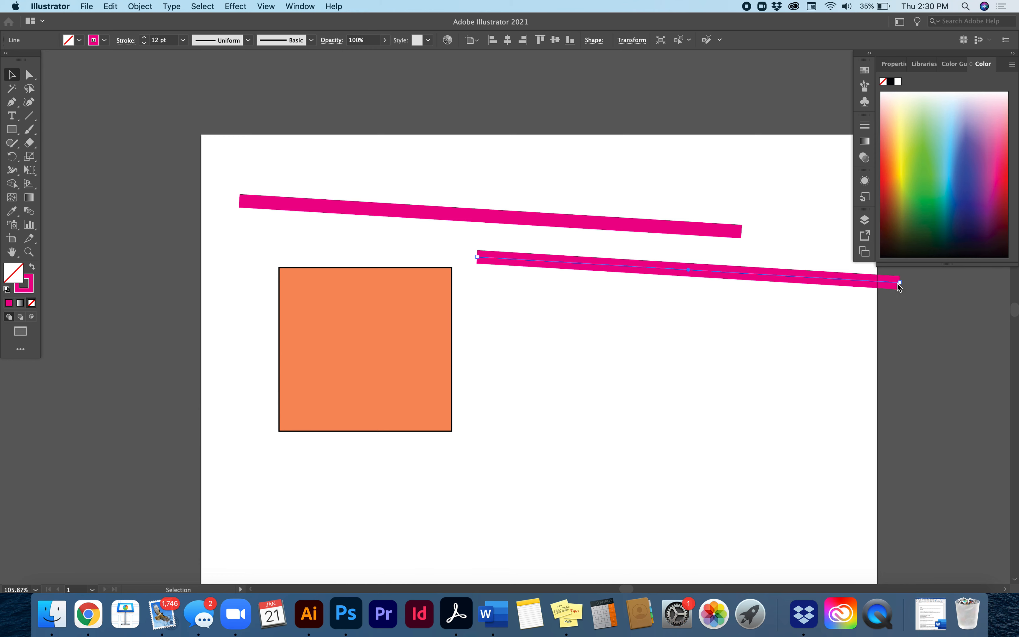
Shorten the lower magenta line by pulling its right endpoint inward, making it about 2.27 in wide
left_click_drag(896, 285, 658, 267)
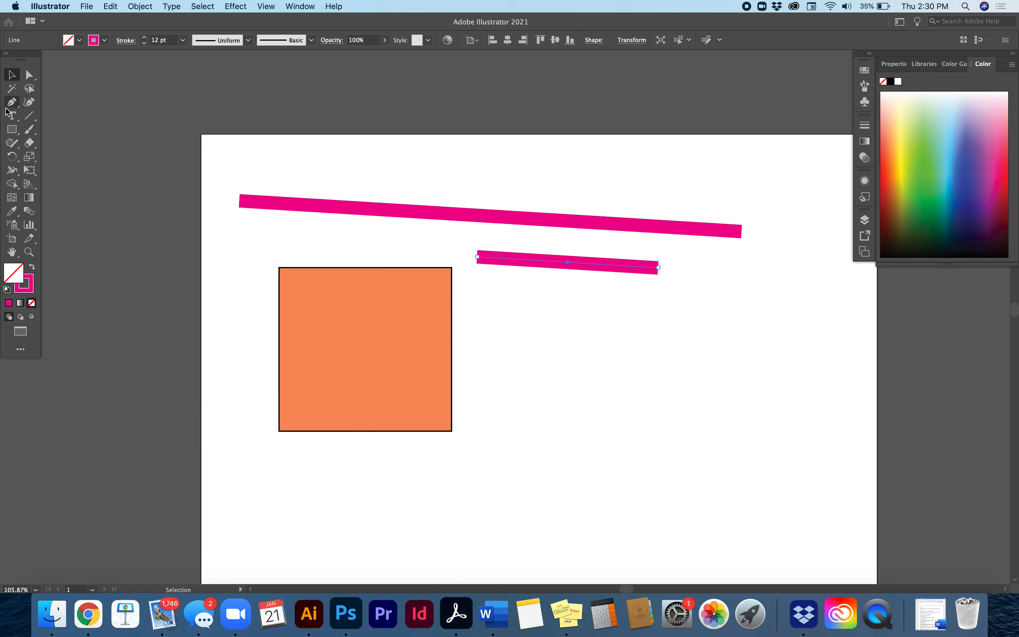
left_click(29, 252)
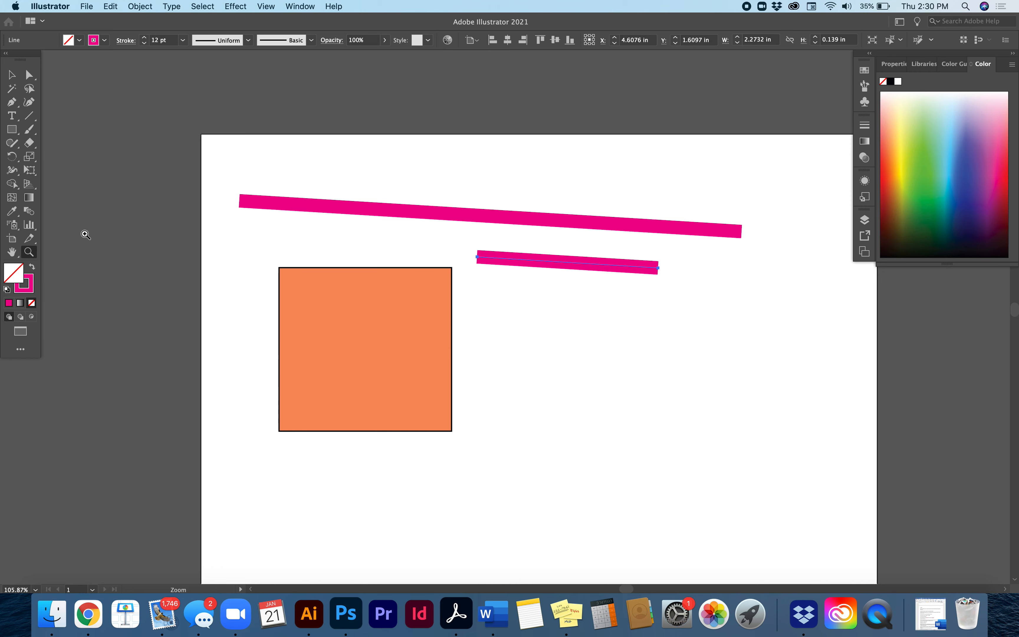
left_click(498, 280)
left_click(488, 294)
left_click(491, 321)
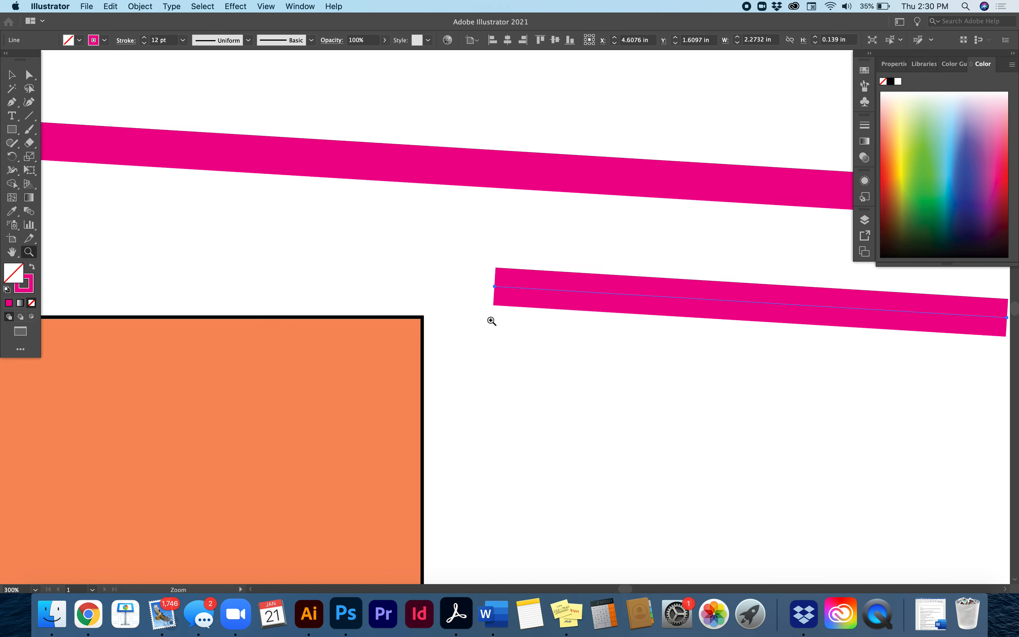
scroll(389, 266, "right", 5)
scroll(389, 266, "down", 3)
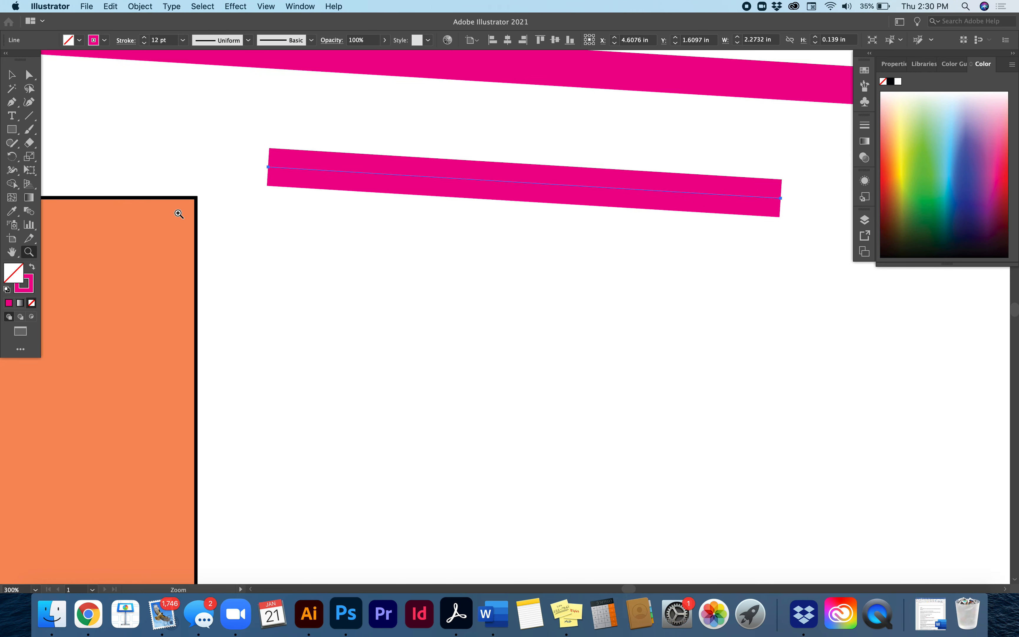
left_click(29, 116)
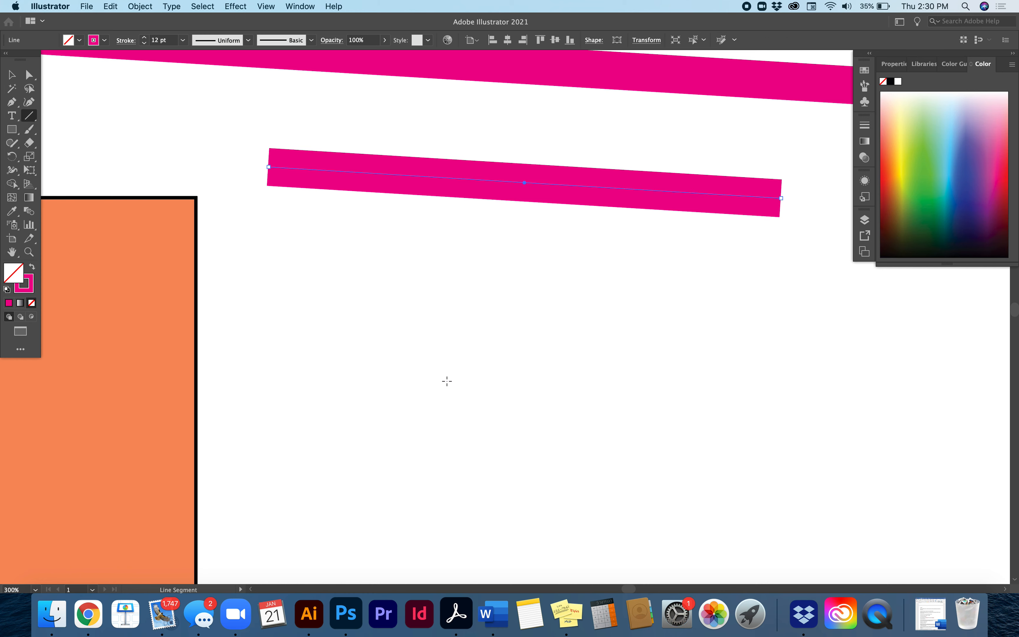
left_click_drag(447, 379, 447, 380)
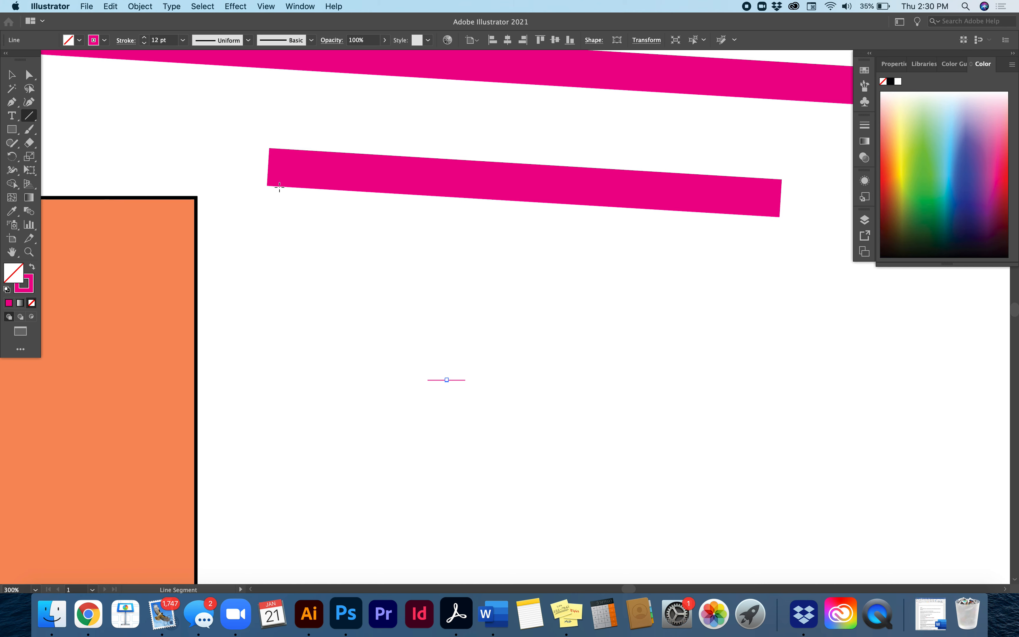
key("Delete")
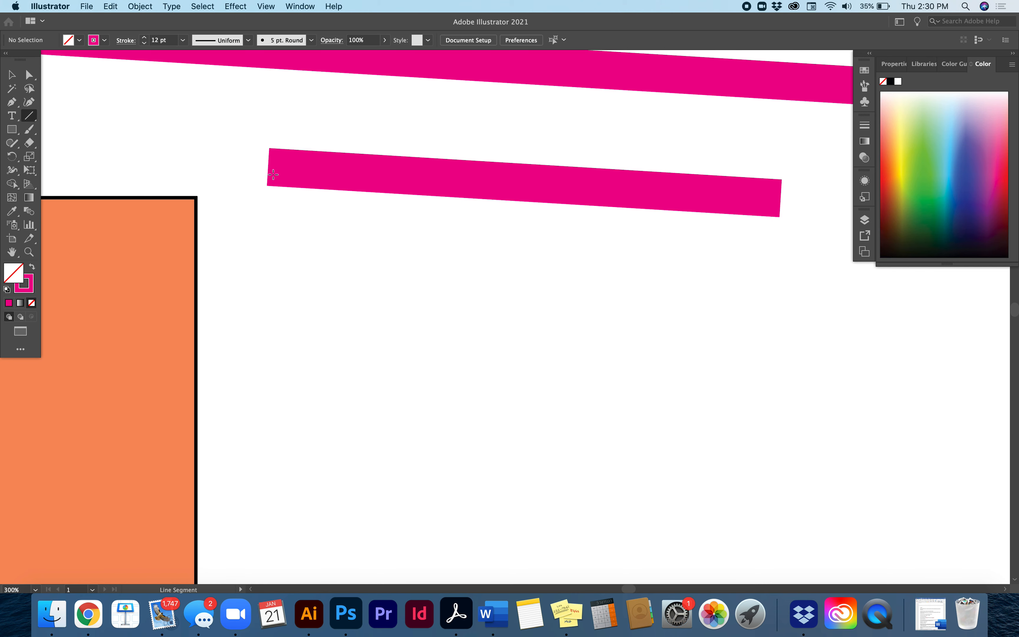
Extend the lower magenta line with the Pen tool from its left endpoint, adding a diagonal segment down to about X 4.68 in, Y 2.96 in
left_click(16, 103)
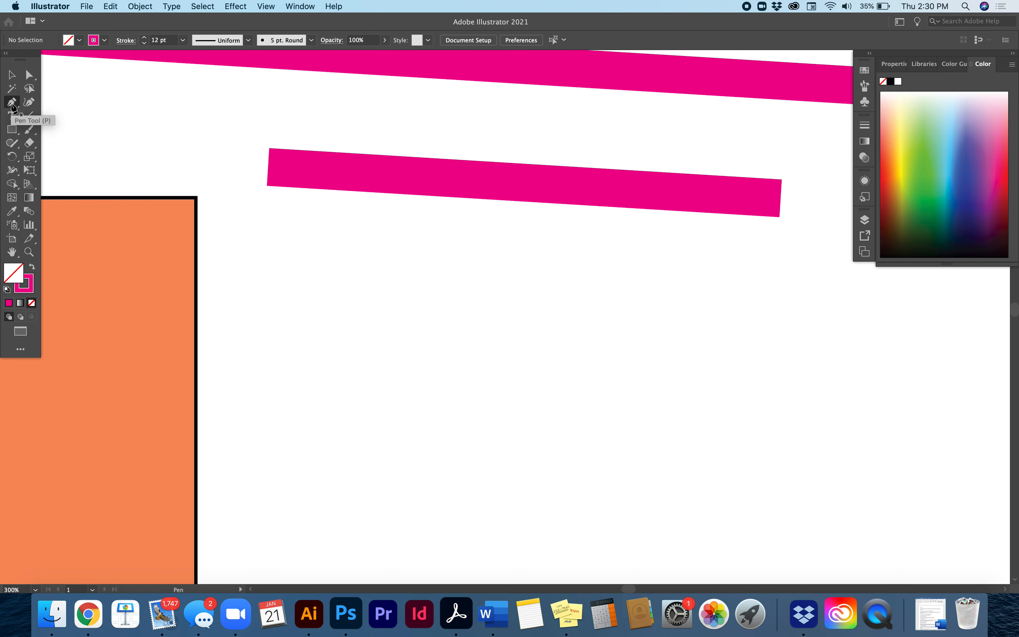
left_click(268, 168)
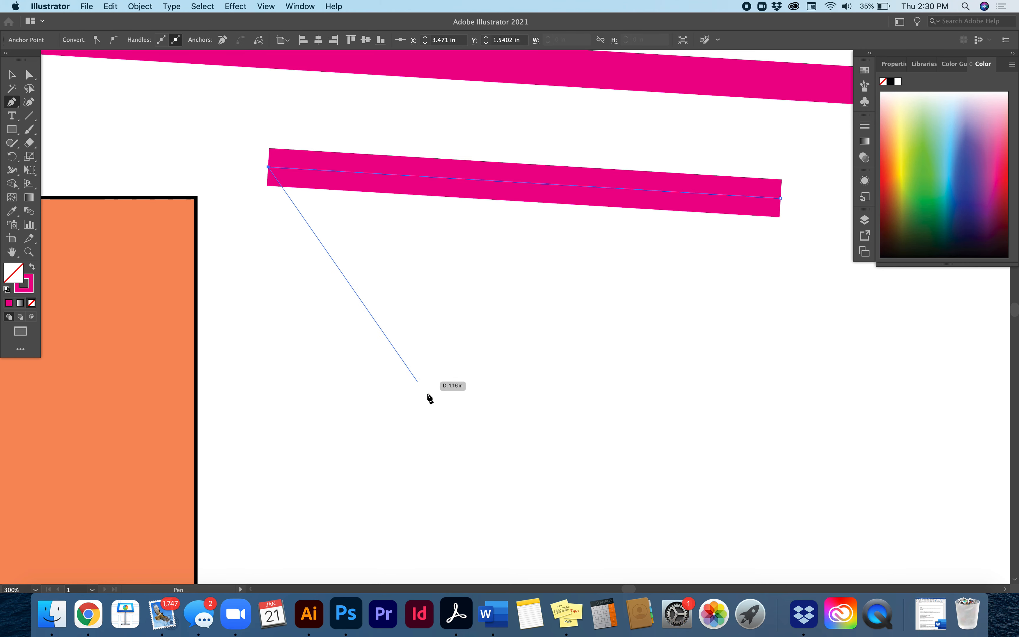
left_click(542, 486)
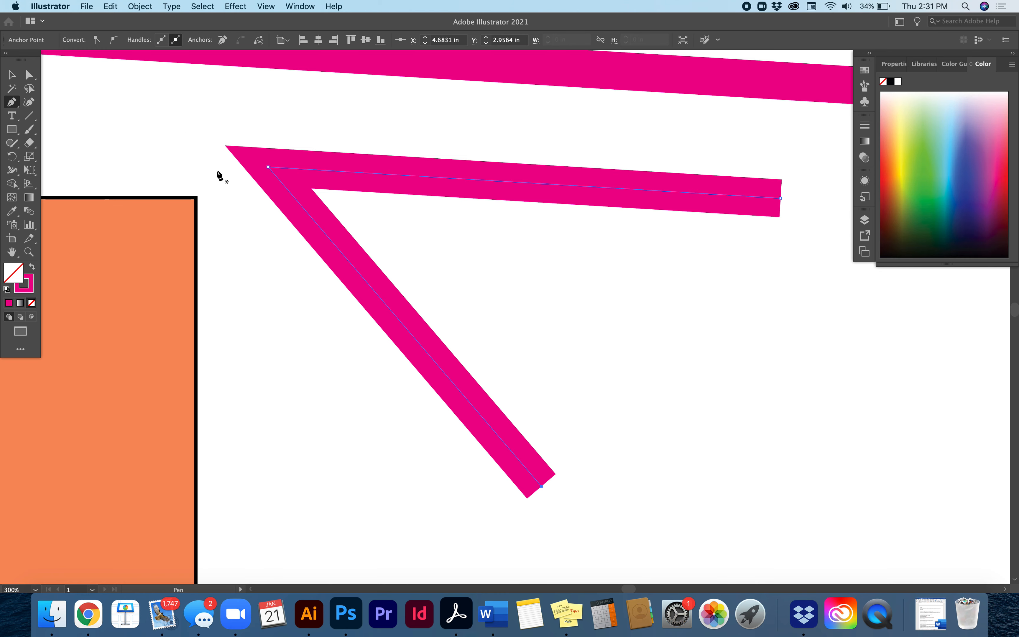
Fill the open V-shaped magenta path with a slightly muted yellow at hue 56°
scroll(463, 391, "down", 5)
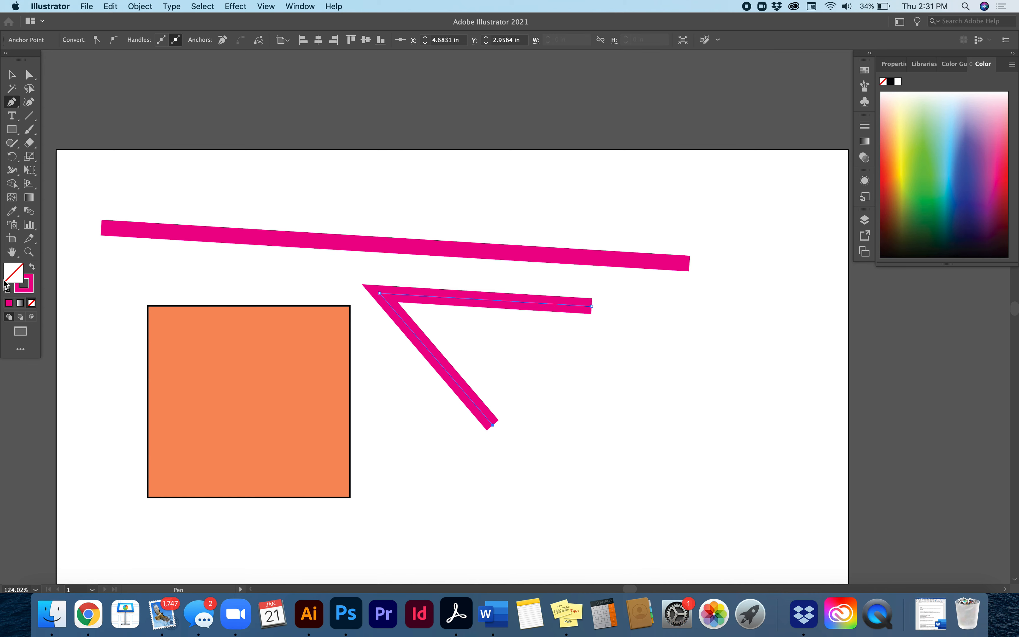
double_click(19, 275)
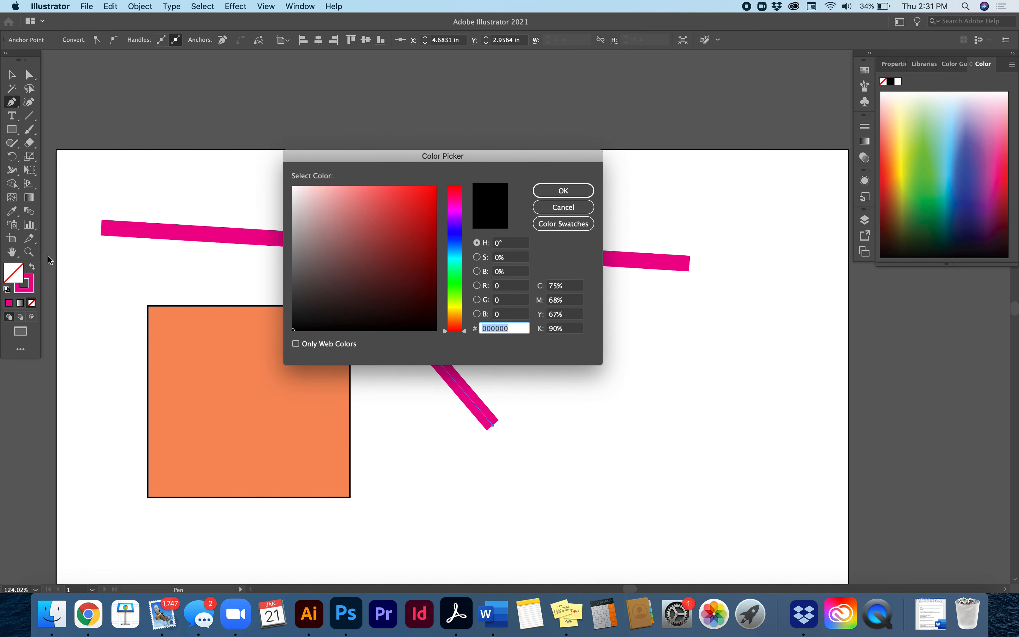
left_click(454, 310)
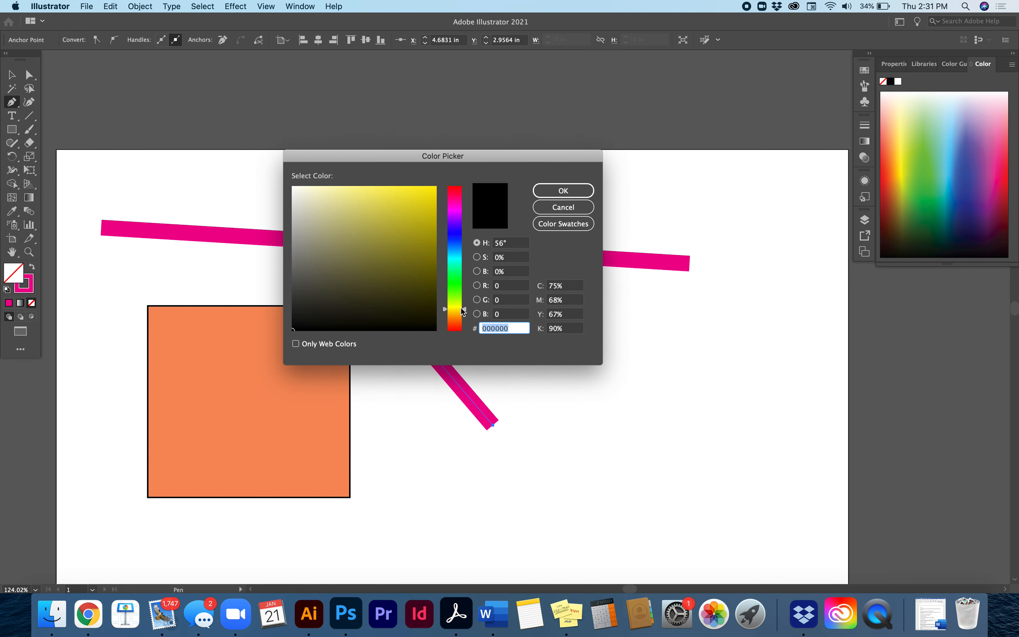
left_click(407, 199)
left_click(551, 192)
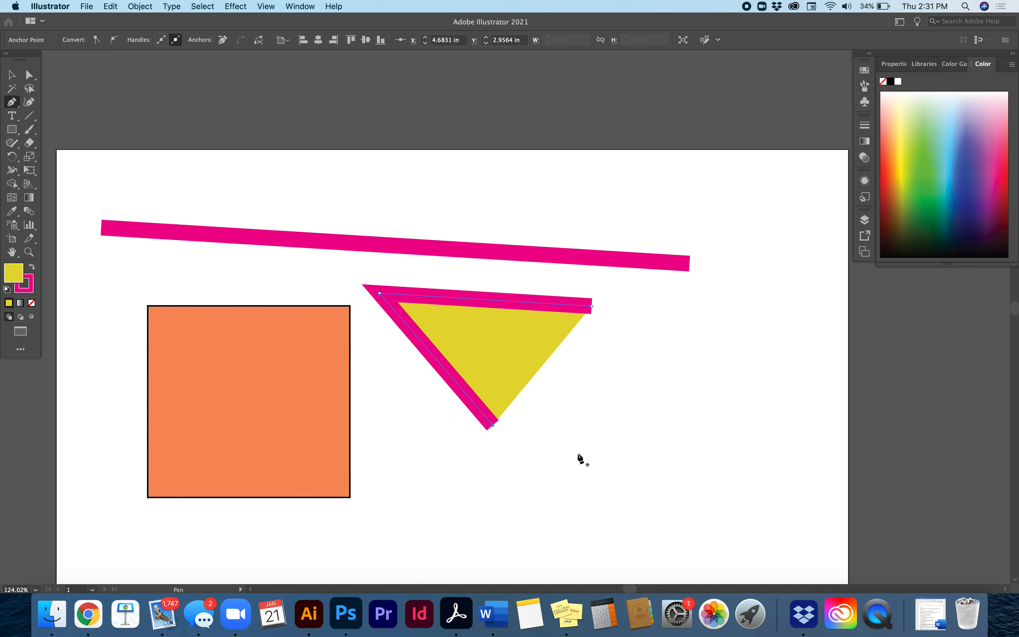
Place a single Pen anchor point below and right of the yellow triangle, and set its stroke to none
left_click(629, 476)
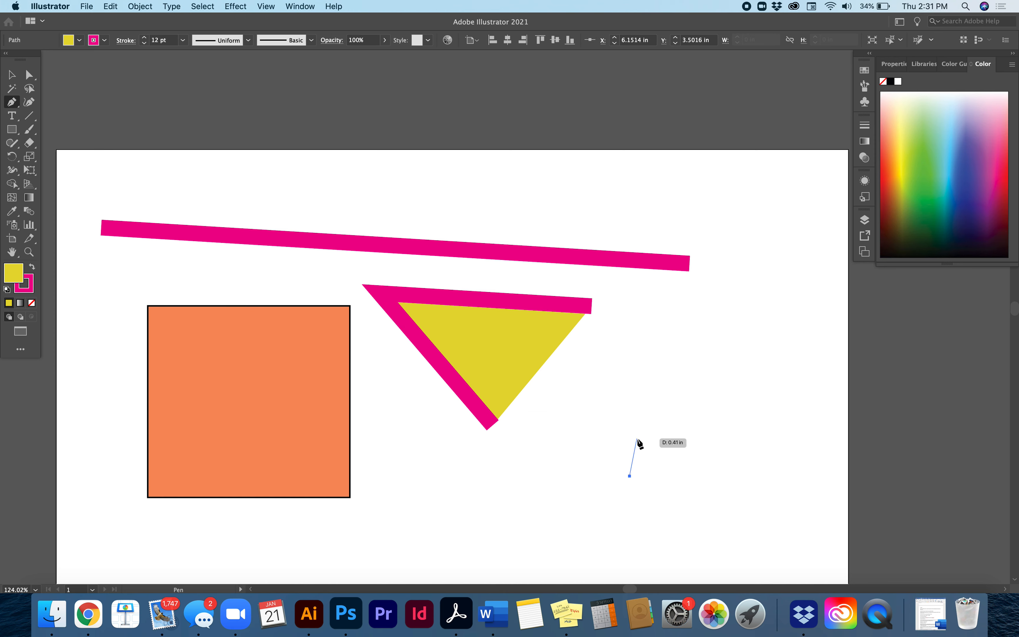
key("Escape")
left_click(11, 75)
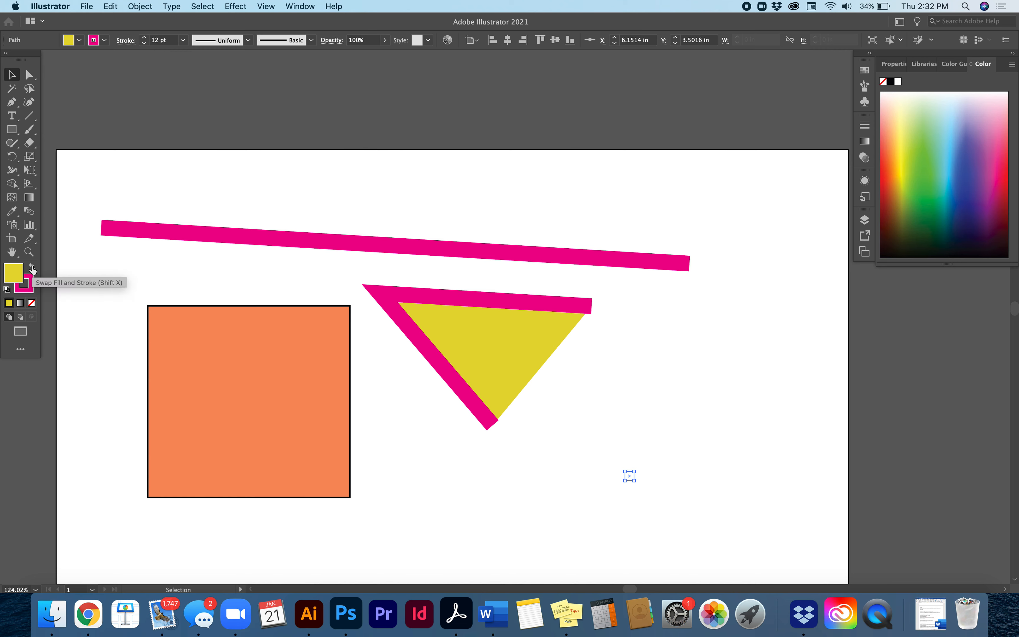
left_click(33, 280)
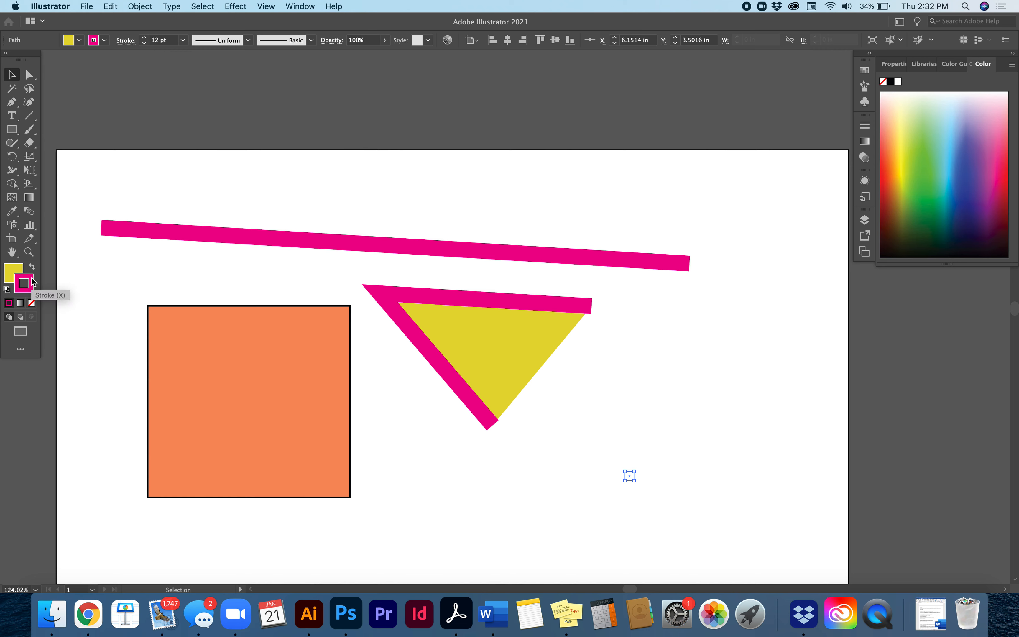
left_click(32, 303)
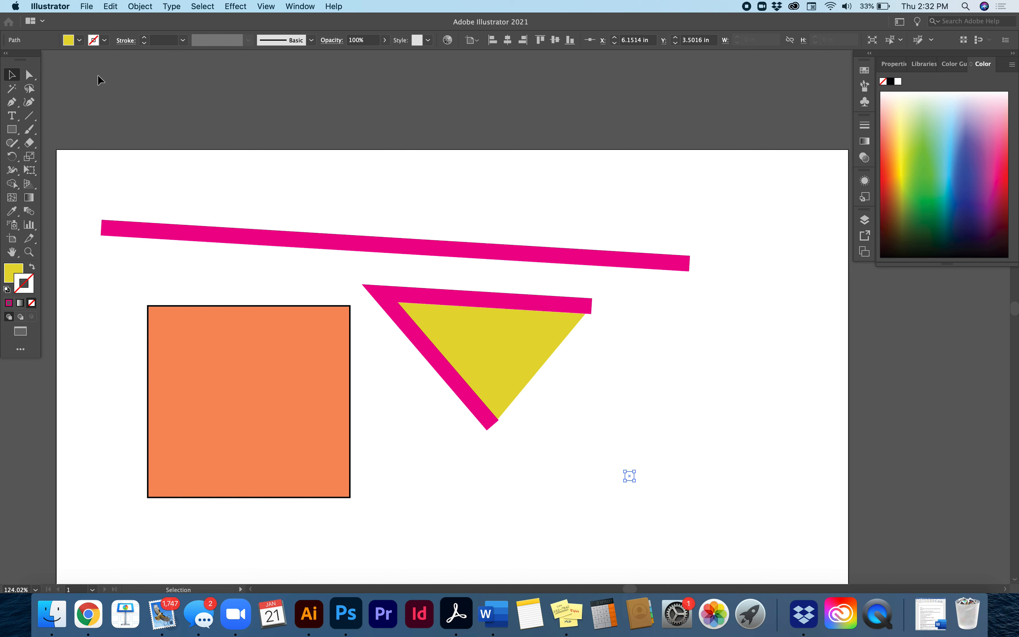
Remove the magenta stroke from the yellow triangle and leave the triangle deselected
left_click(459, 362)
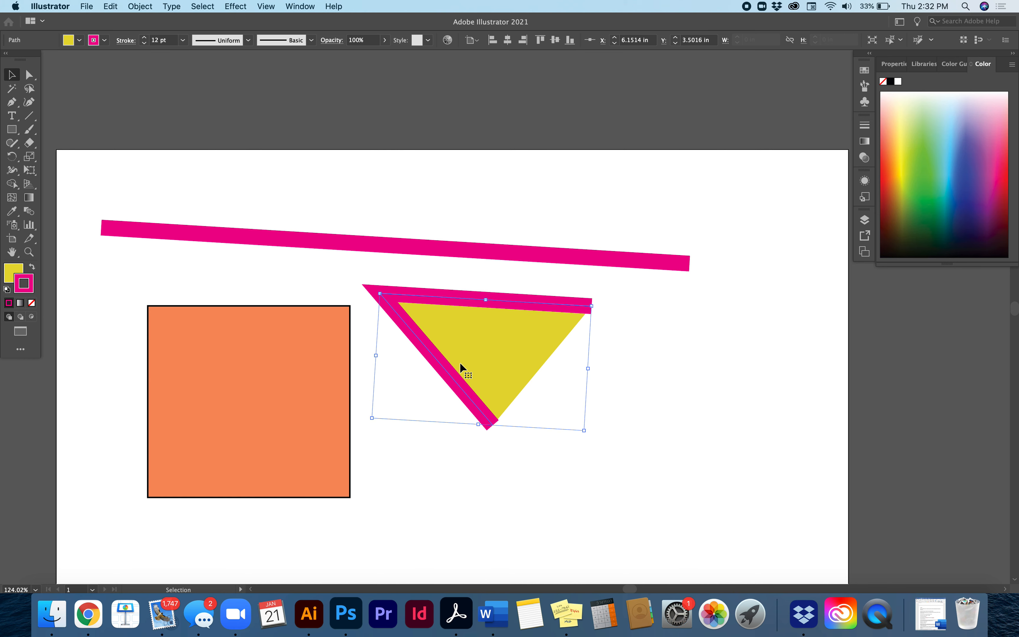
left_click(32, 303)
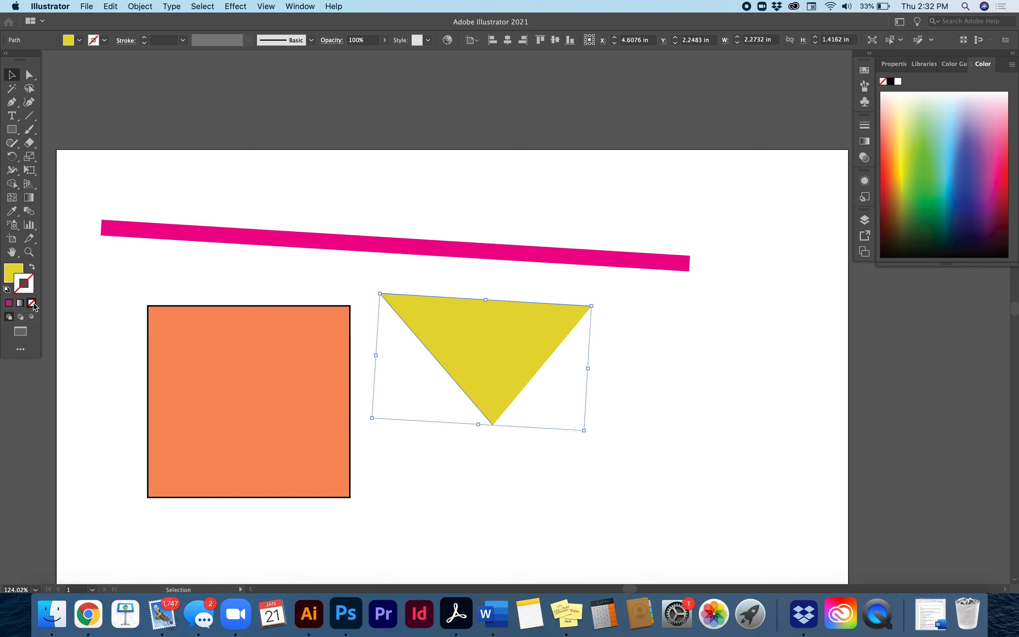
left_click(221, 199)
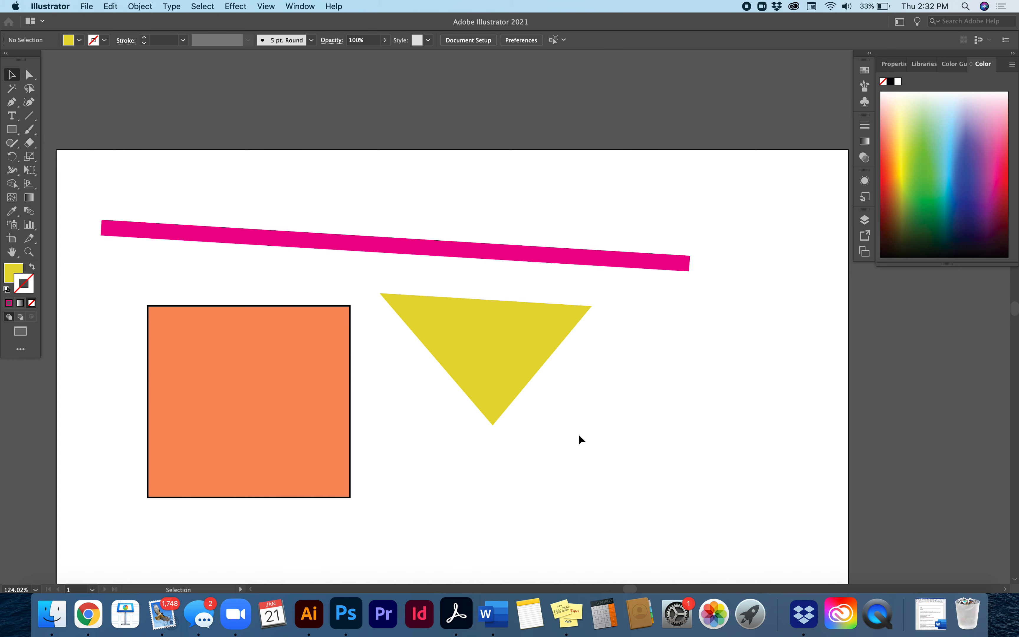
left_click(504, 384)
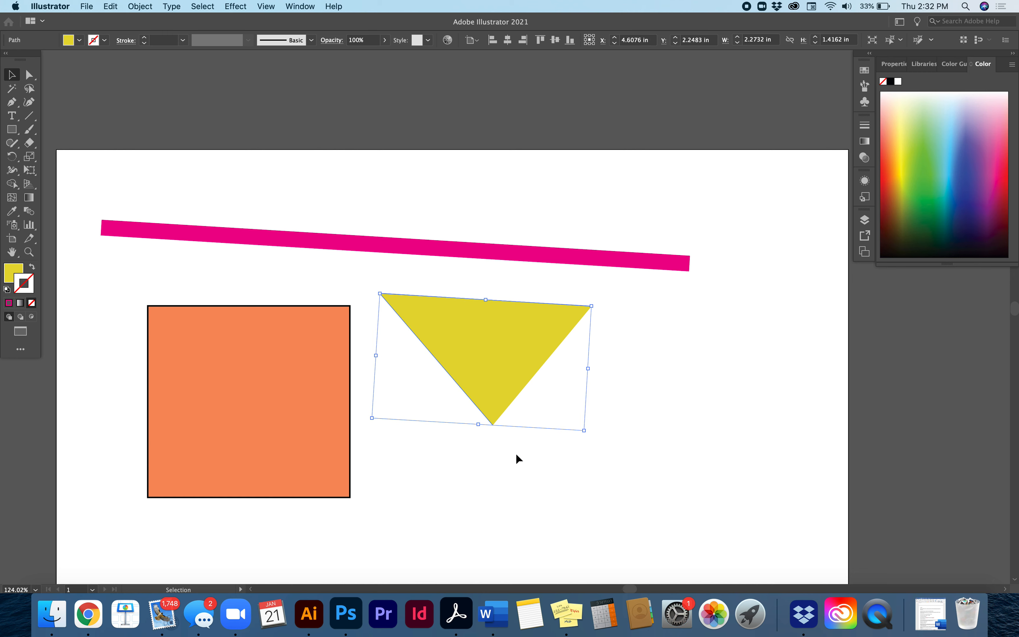
left_click(534, 467)
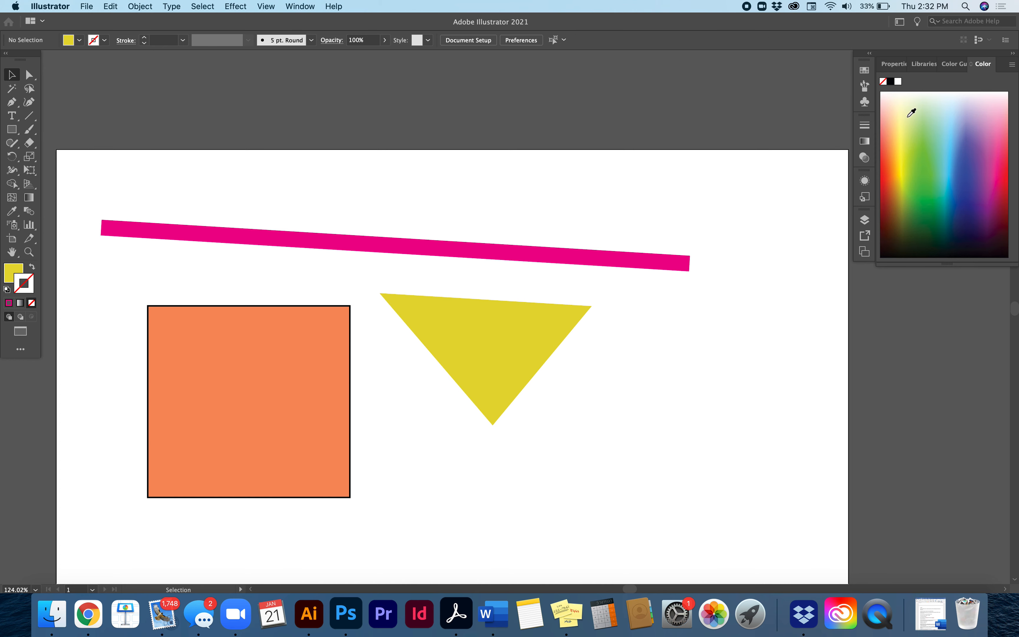
Move the long magenta line up and to the right, closer to the artboard's top edge
left_click(169, 231)
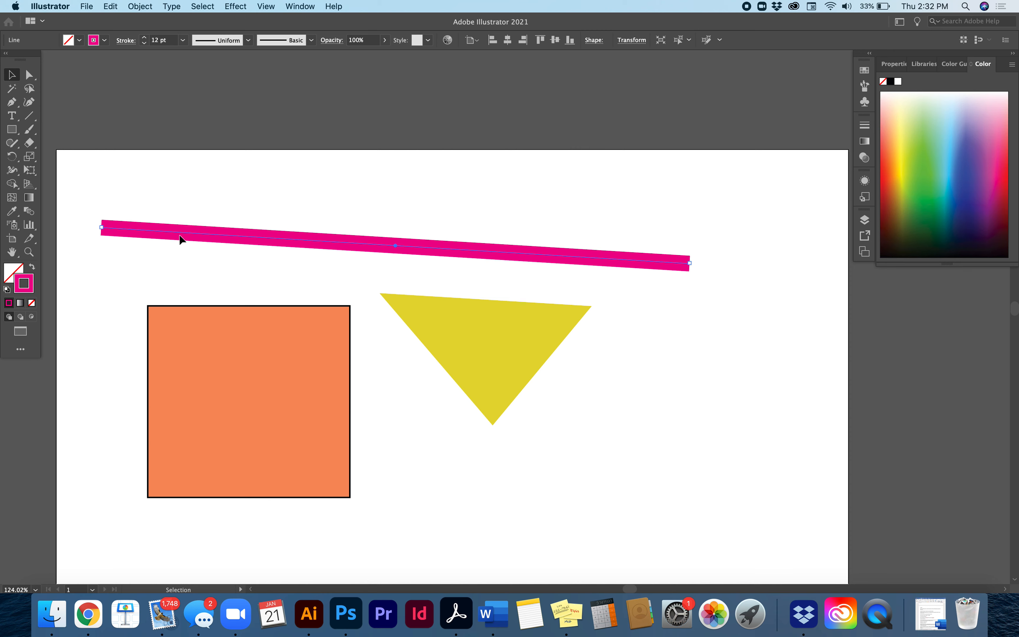
left_click_drag(180, 235, 289, 180)
left_click_drag(275, 234, 327, 192)
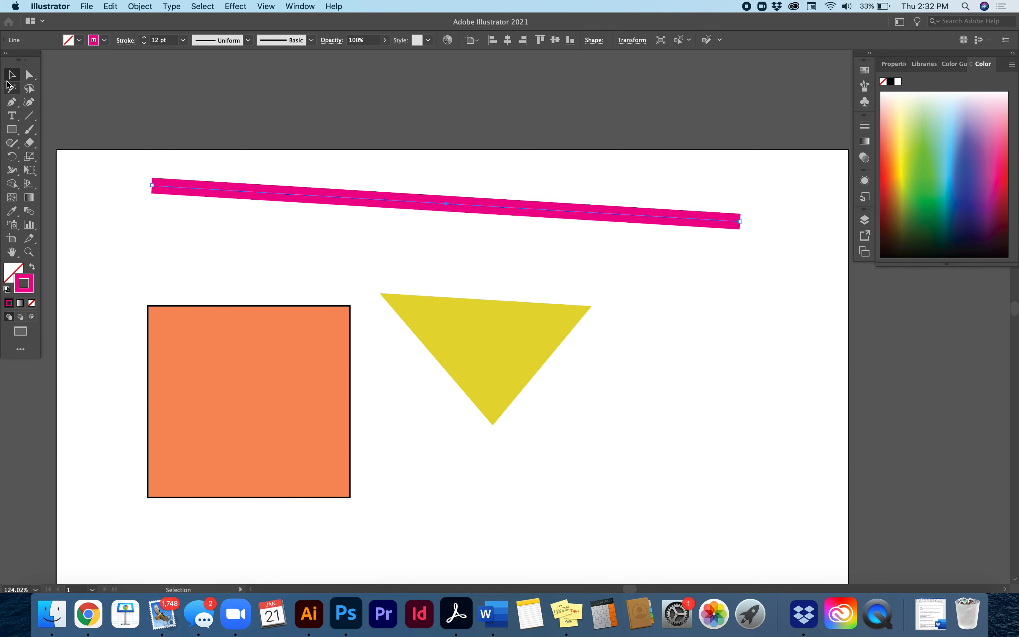
Move the orange square up and slightly left so it sits beneath the magenta line, and deselect it
left_click(220, 384)
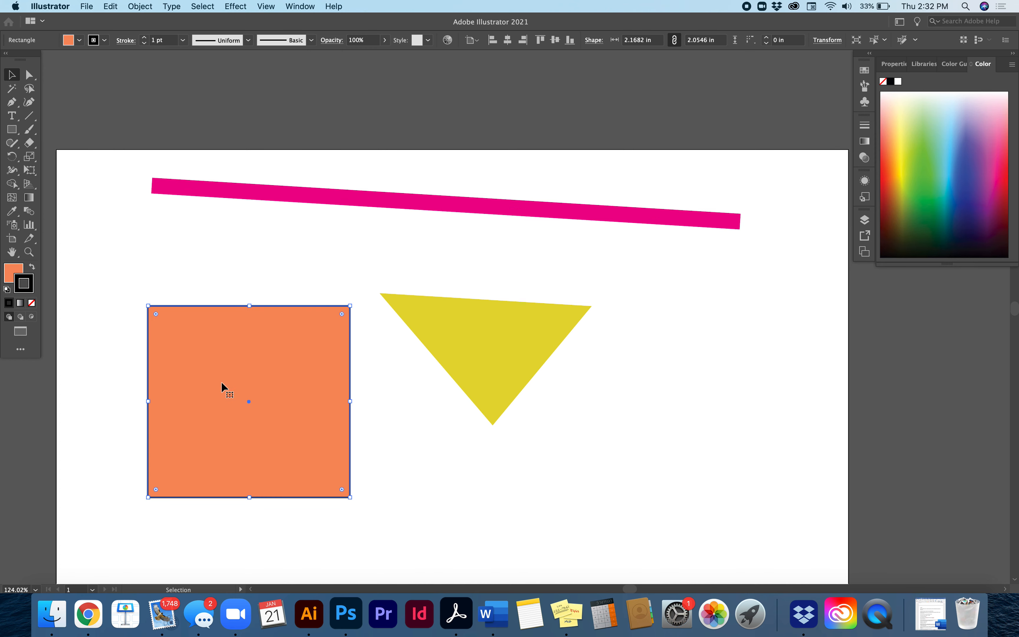
left_click_drag(248, 400, 228, 336)
left_click(358, 439)
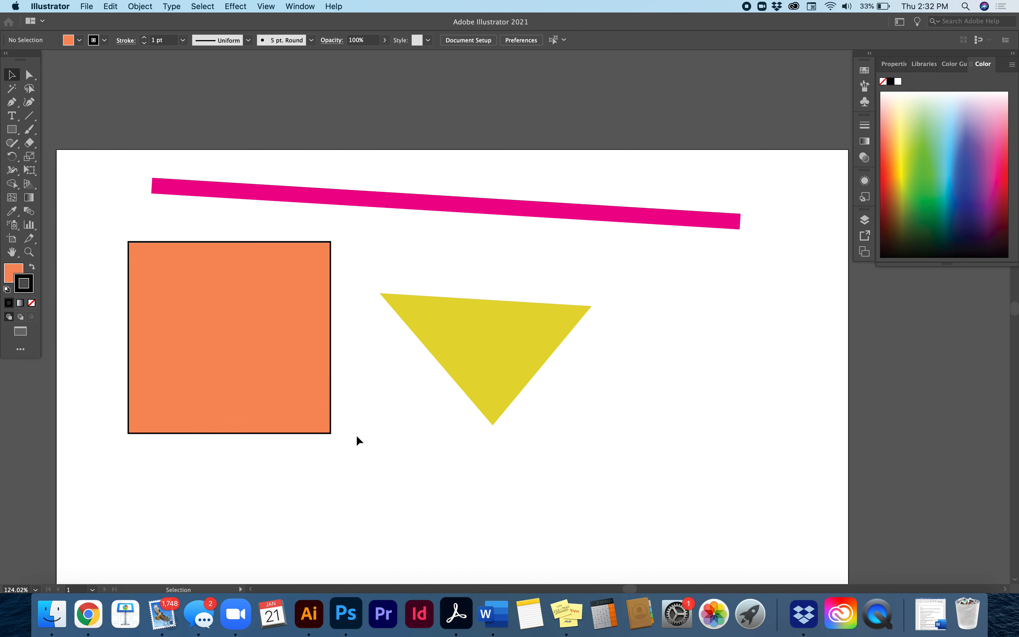
Scale the orange square down from its lower-right corner to about 2.03 by 1.99 in, and deselect it
left_click(332, 434)
mouse_move(331, 434)
left_mouse_down()
mouse_move(400, 479)
mouse_move(316, 412)
mouse_move(244, 380)
mouse_move(239, 337)
mouse_move(354, 454)
mouse_move(231, 484)
mouse_move(223, 411)
mouse_move(263, 473)
mouse_move(288, 436)
mouse_move(257, 379)
mouse_move(319, 428)
left_mouse_up()
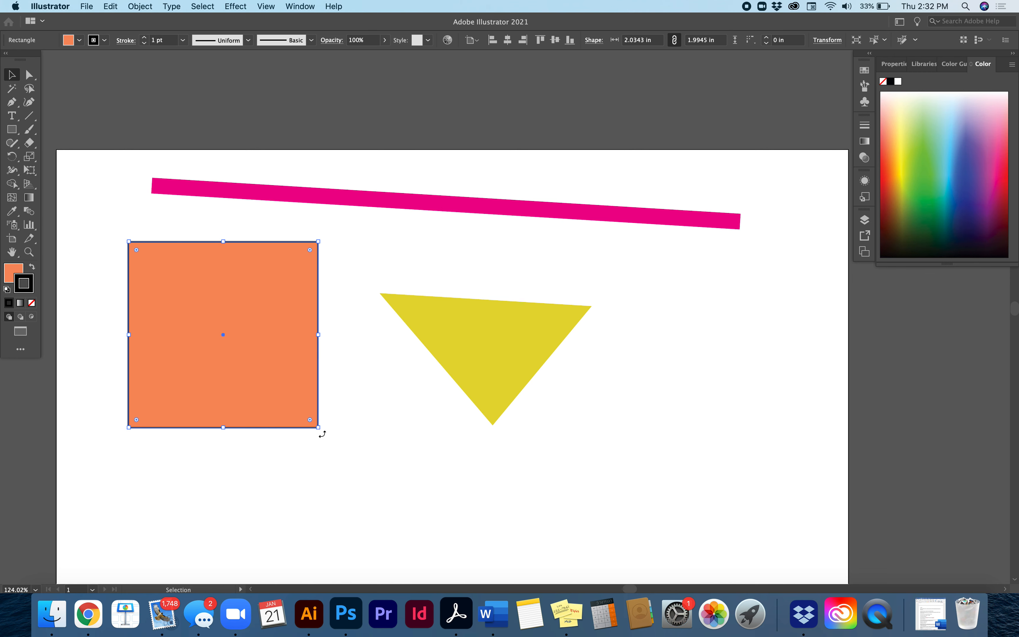
mouse_move(322, 434)
left_mouse_down()
mouse_move(296, 444)
mouse_move(319, 428)
left_mouse_up()
left_click(274, 218)
Give the orange square a red stroke from the color spectrum and set the stroke weight to 8 pt
left_click(238, 309)
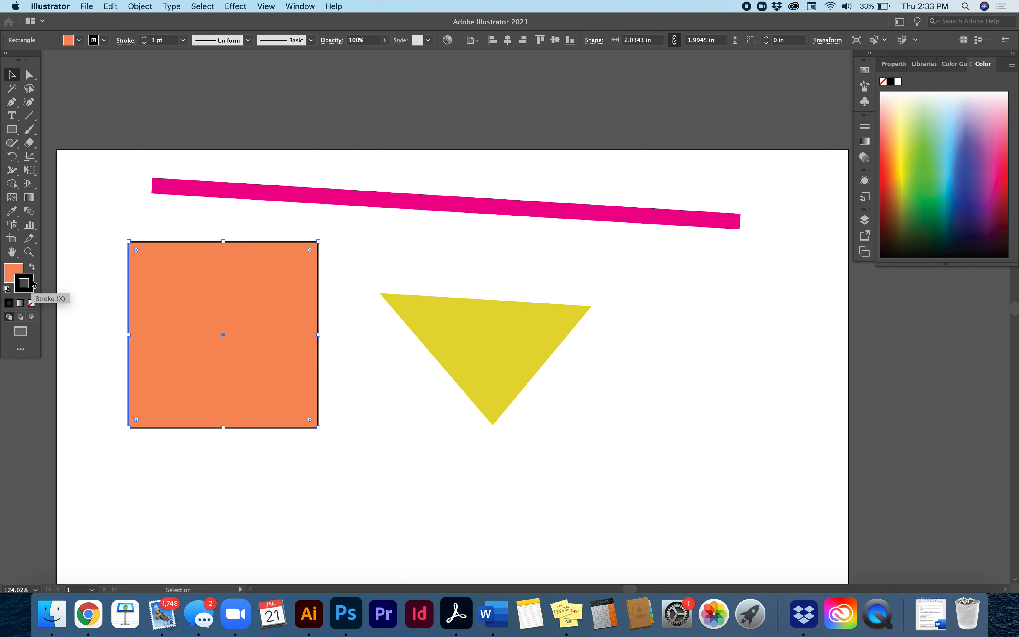
left_click(1002, 177)
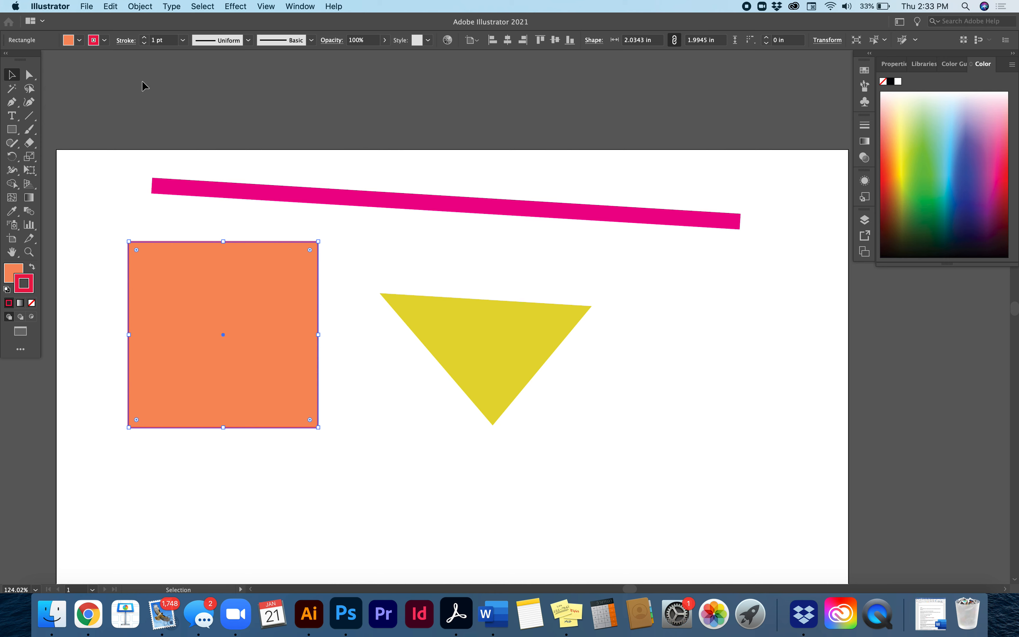
left_click(147, 38)
left_click(147, 38)
left_click(147, 38)
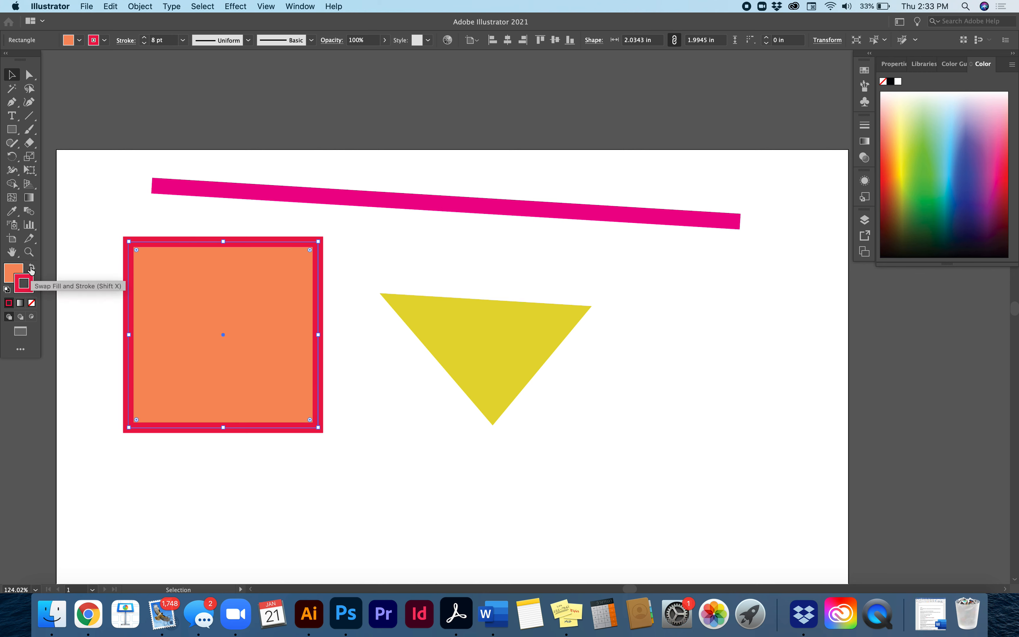
Swap the square's fill and stroke colors, and recolor its stroke with the dark purple swatch
left_click(31, 271)
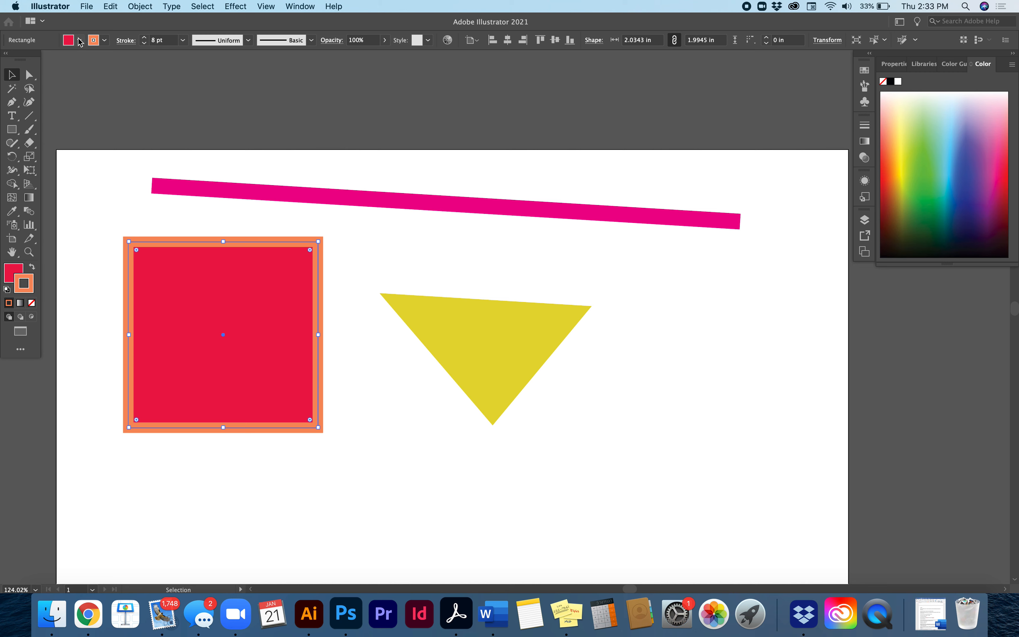
left_click(104, 41)
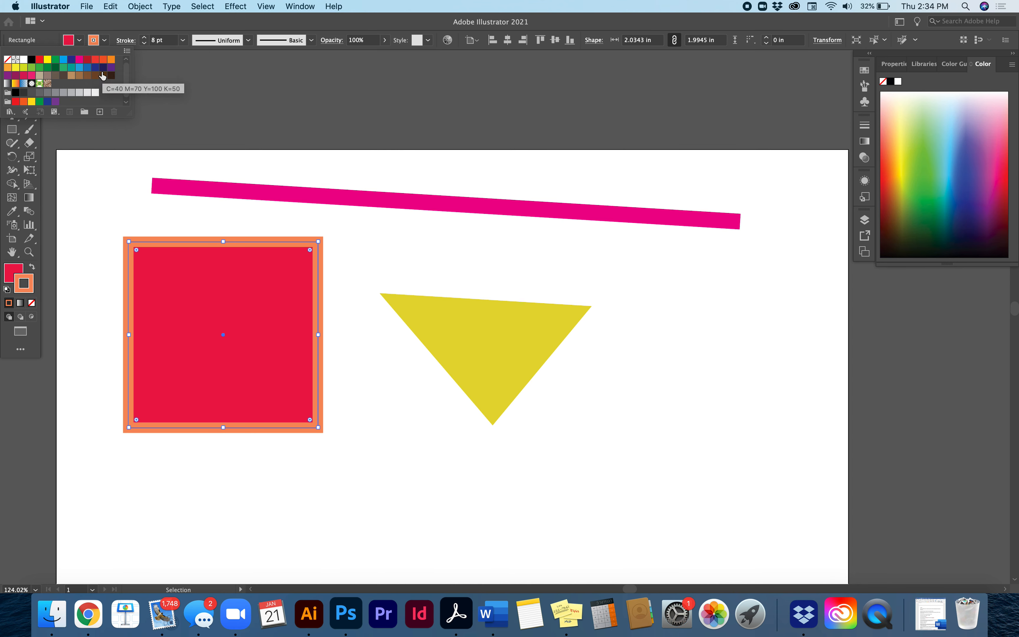
left_click(111, 69)
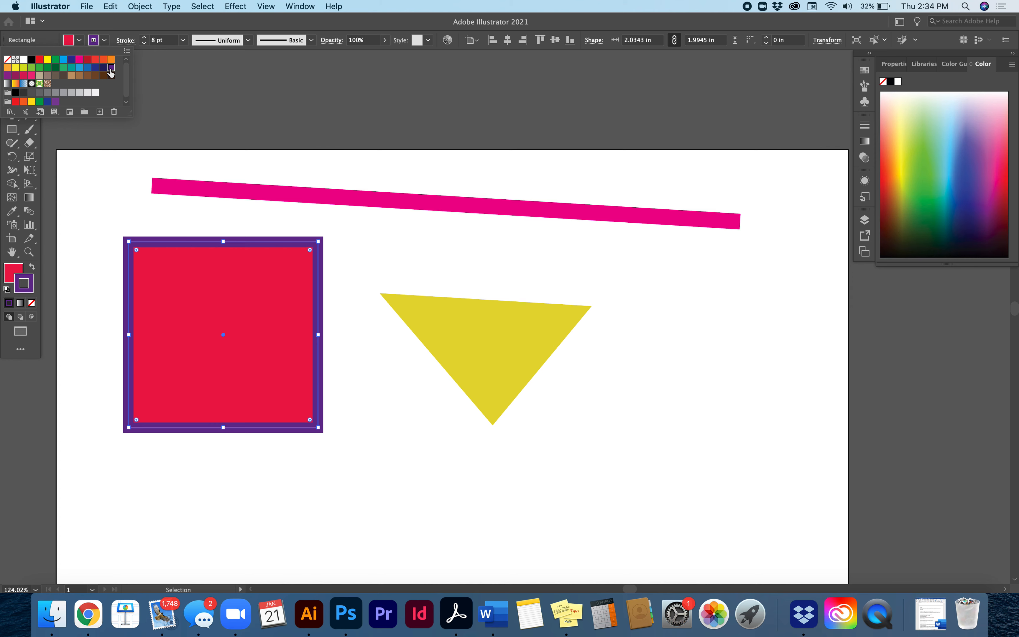
left_click(114, 27)
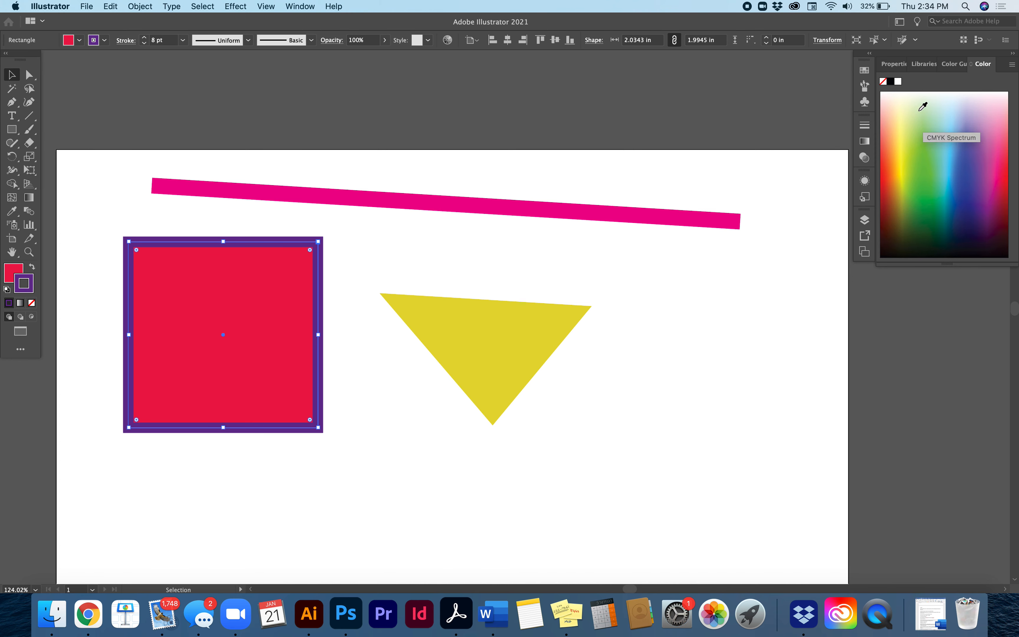
Detach the Color panel, enlarge it over the artboard, and recolor the square's stroke a lighter purple from the spectrum
left_click_drag(984, 63, 449, 109)
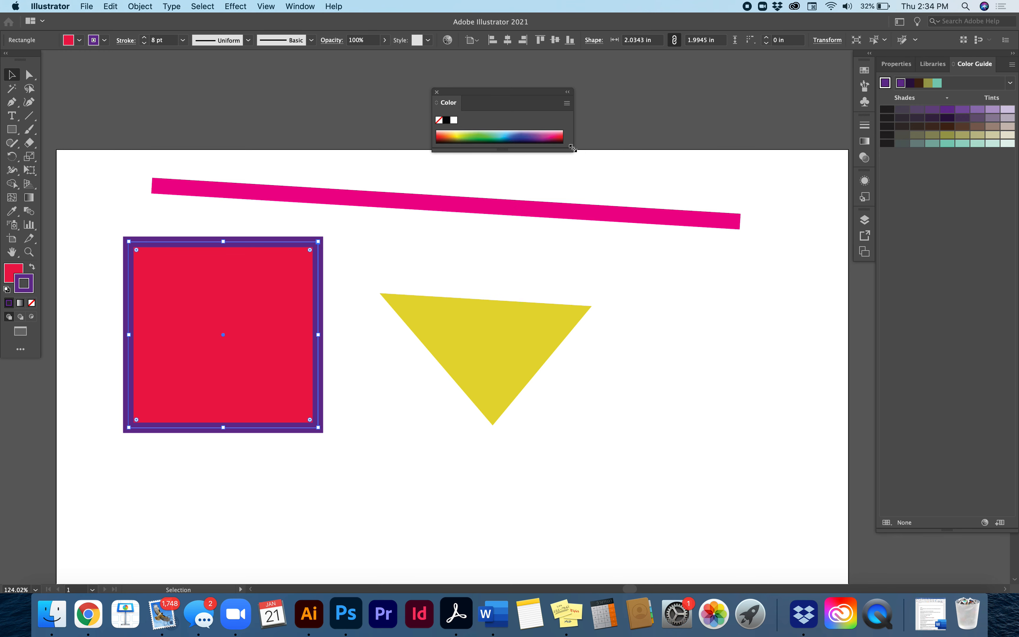
left_click_drag(569, 149, 702, 315)
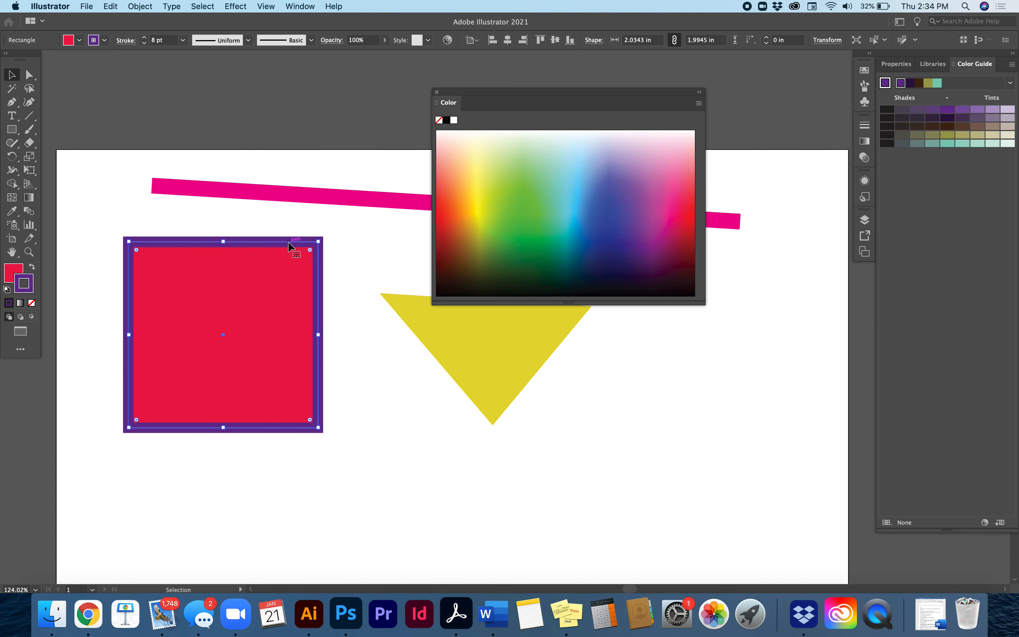
left_click(641, 206)
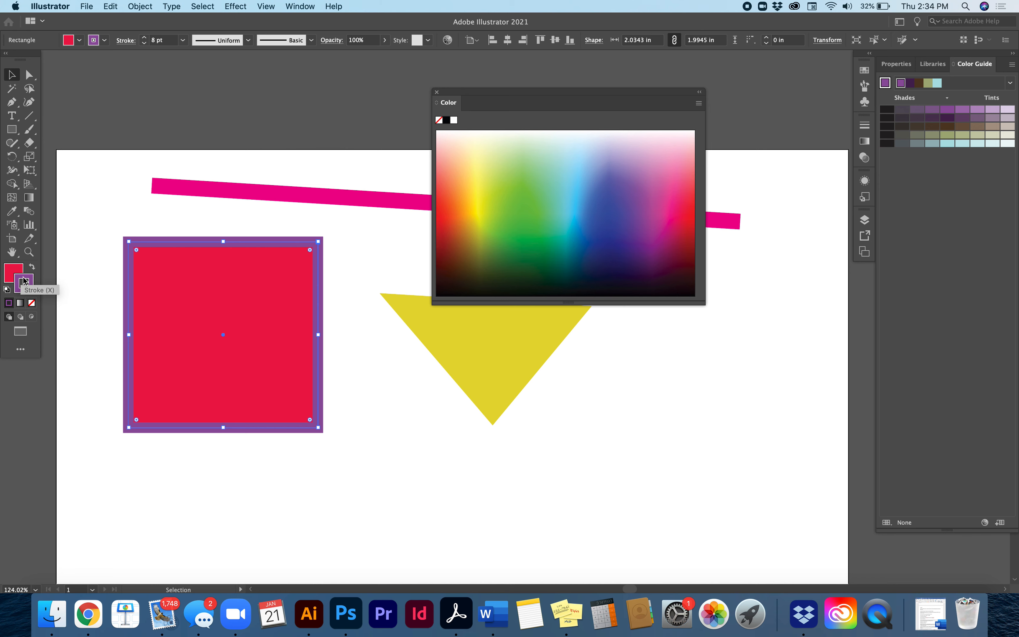
Recolor the square's fill yellow from the spectrum, dock the Color panel above the Color Guide group, and deselect the square
left_click(14, 274)
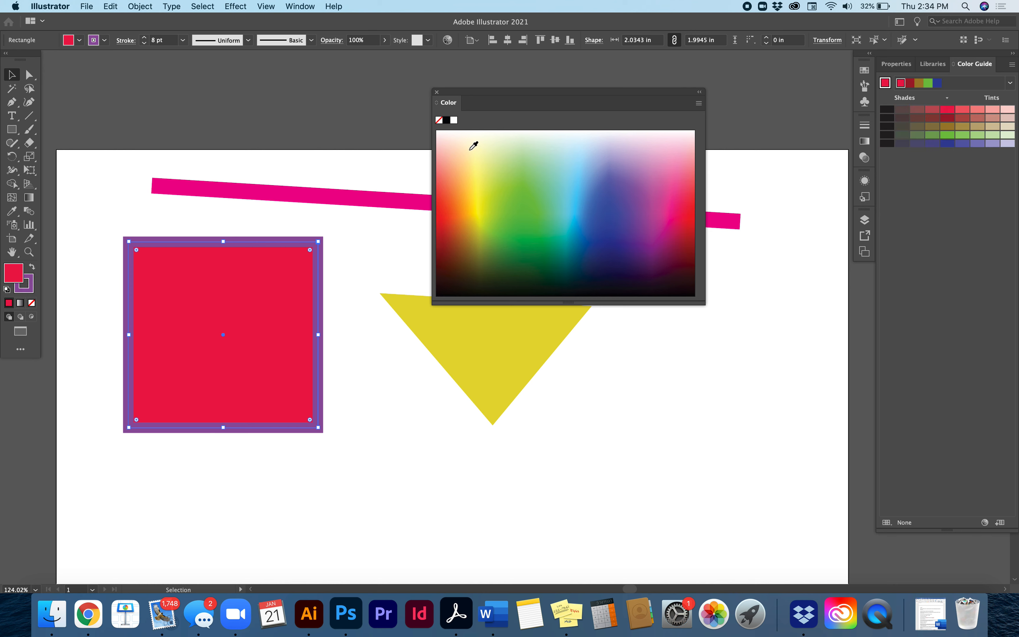
left_click(483, 189)
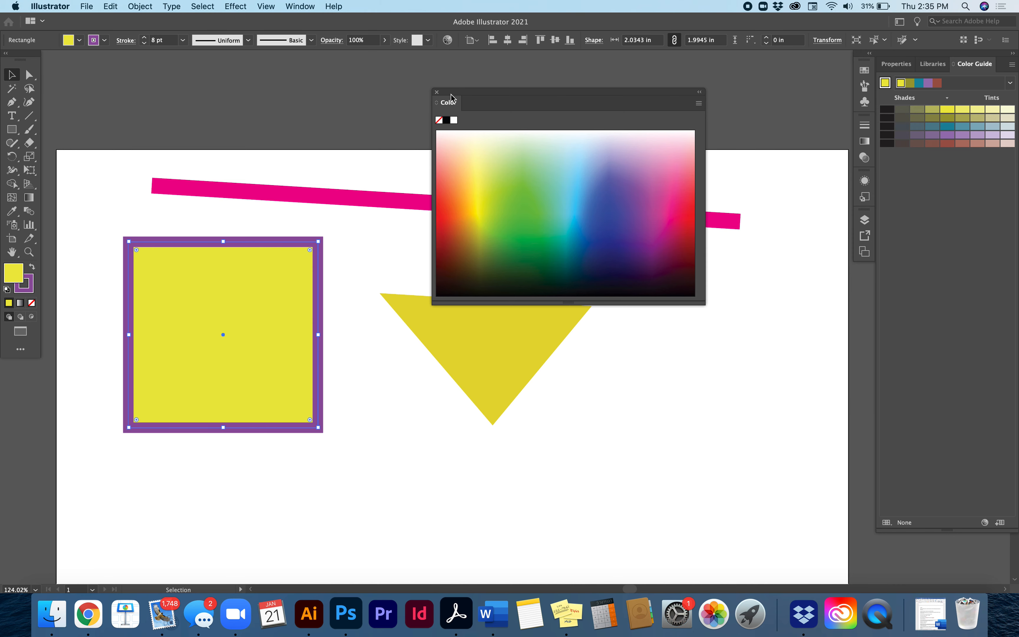
left_click_drag(437, 95, 895, 53)
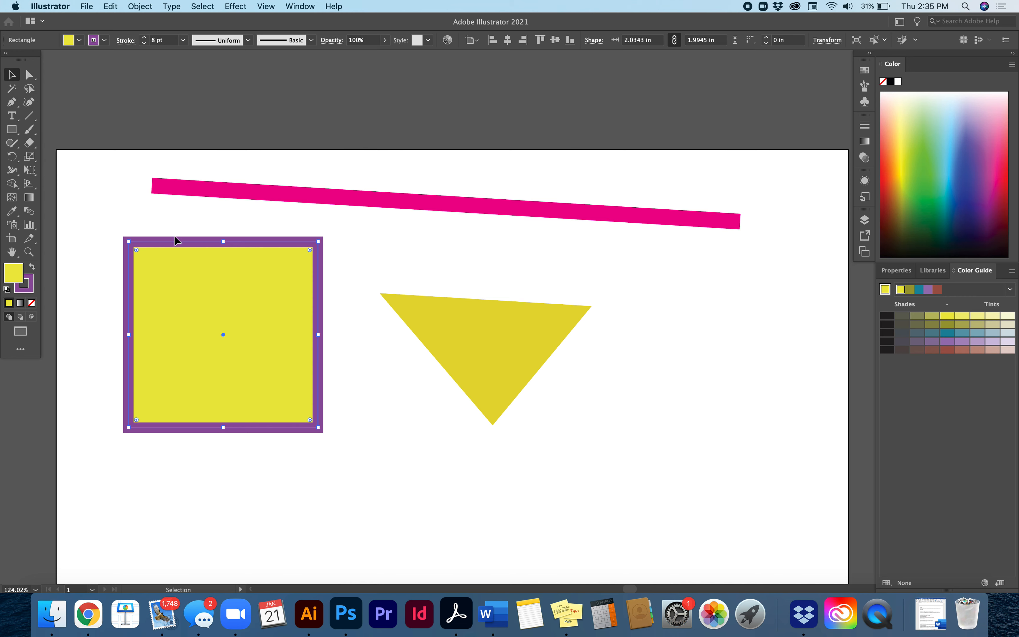
left_click(117, 220)
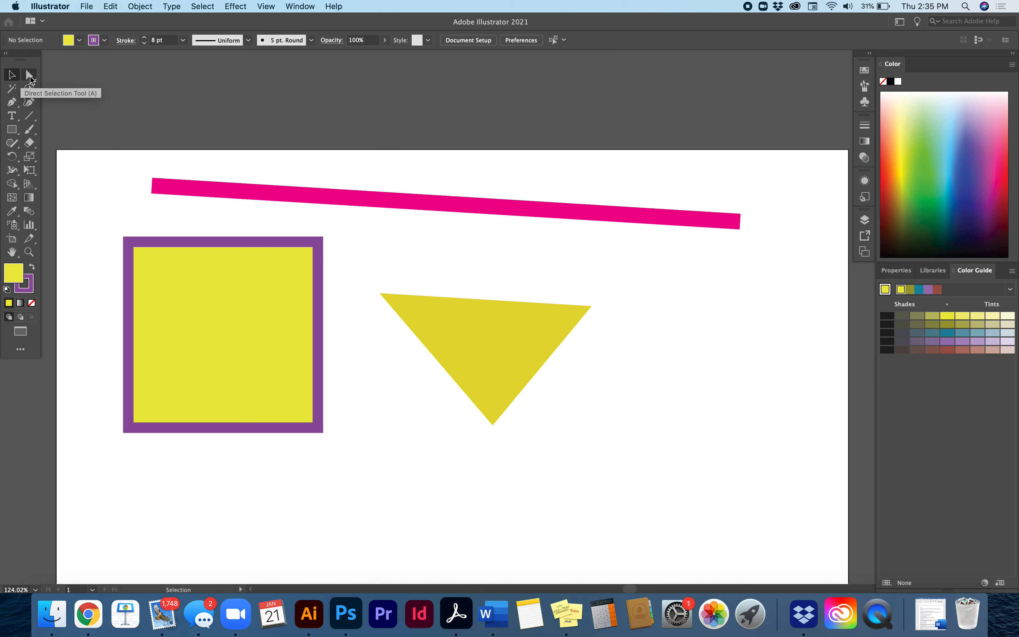
Select only the upper-left corner anchor of the yellow square with the Direct Selection tool
left_click(32, 79)
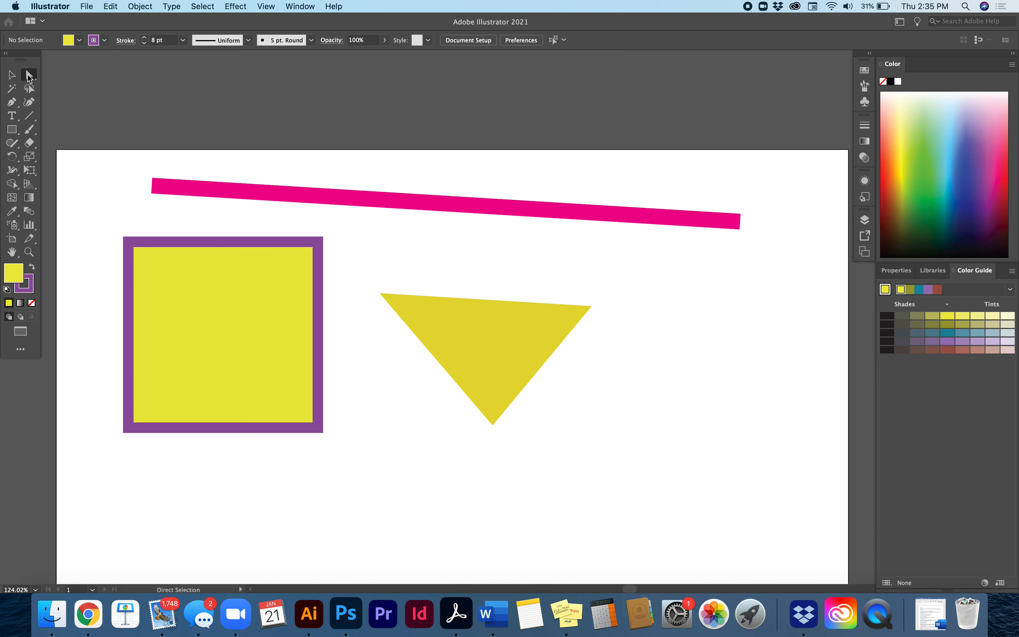
left_click(129, 243)
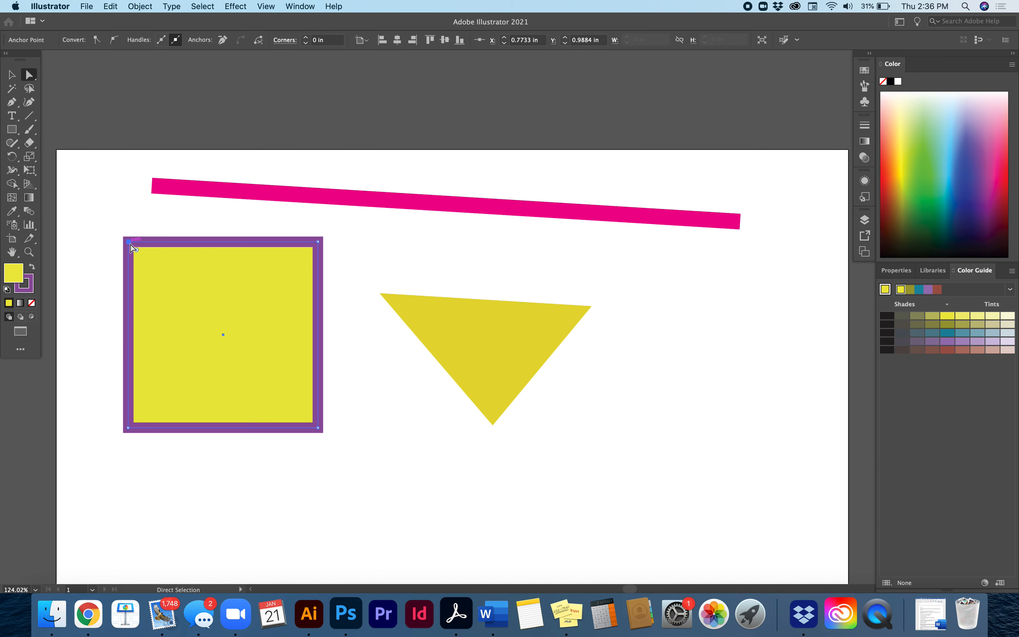
mouse_move(131, 245)
left_mouse_down()
mouse_move(227, 342)
mouse_move(96, 279)
mouse_move(129, 237)
mouse_move(125, 249)
mouse_move(137, 253)
mouse_move(129, 242)
left_mouse_up()
Move the whole yellow square left with the Selection tool, and bring it back right with the Direct Selection tool
left_click(12, 75)
left_click_drag(179, 309, 155, 304)
left_click(29, 74)
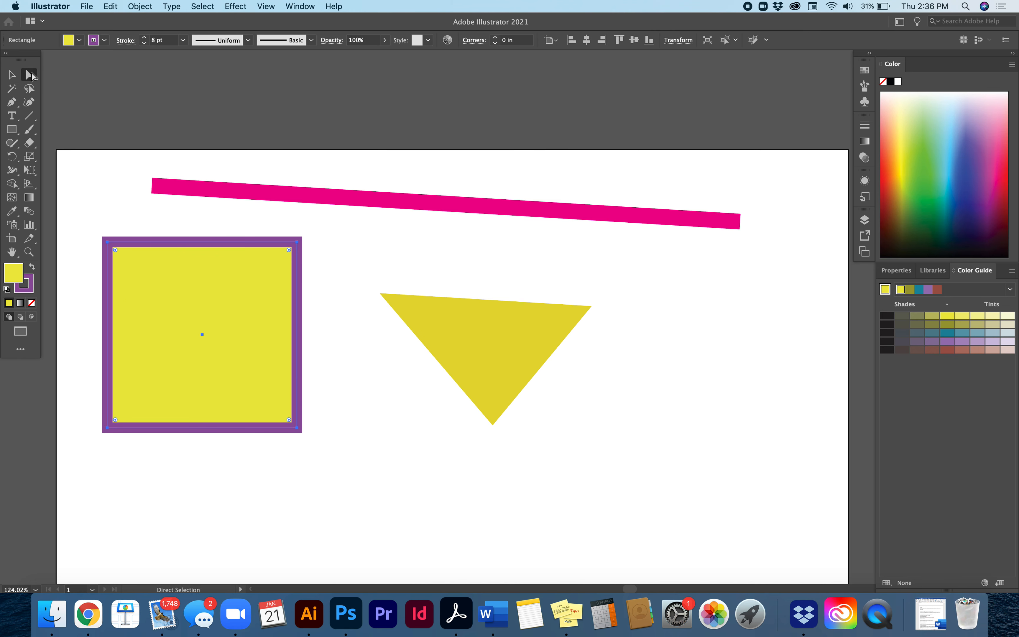
left_click_drag(239, 289, 262, 289)
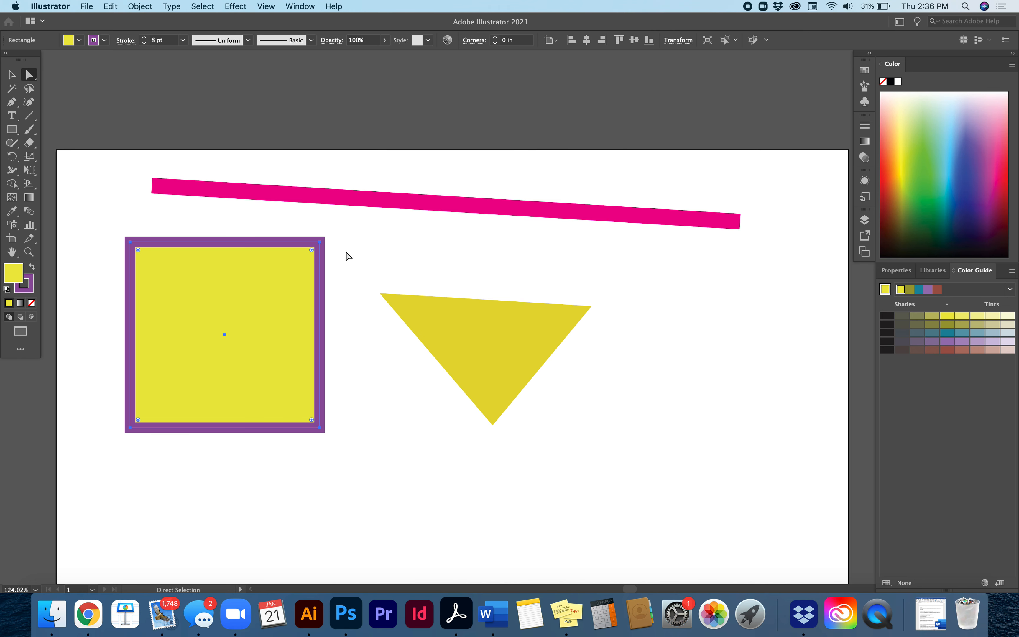
Move the square's upper-right anchor inward to about X 2.07, Y 2.25 in, and the triangle's lowest anchor to about X 4.25, Y 3.19 in
left_click_drag(320, 243, 202, 355)
left_click(342, 296)
left_click_drag(289, 265, 249, 359)
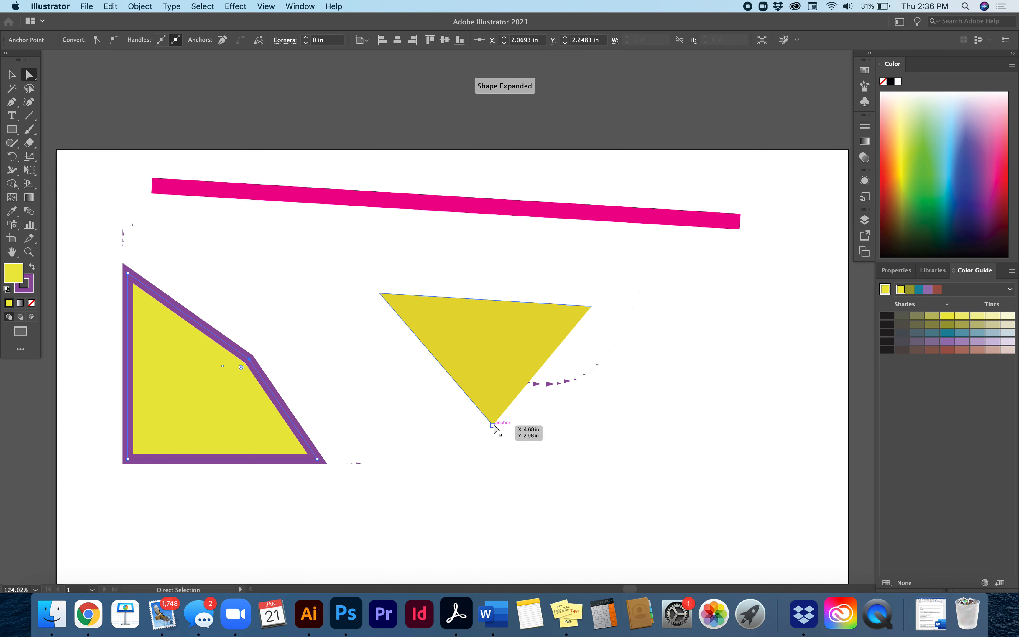
left_click_drag(493, 424, 461, 464)
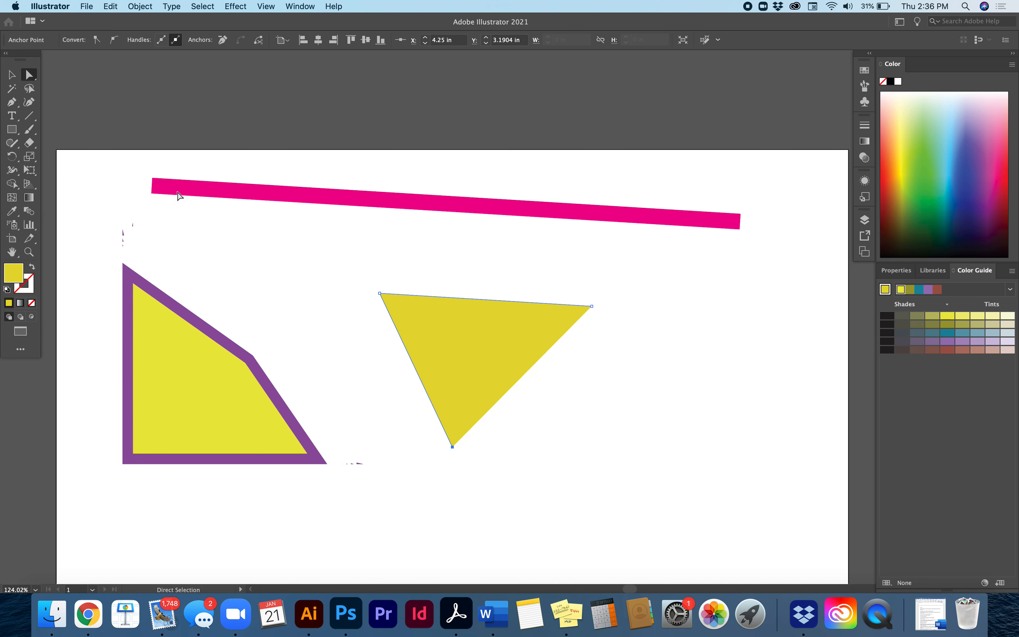
Shorten the magenta line by moving its left endpoint right and slightly down, and deselect it with the Selection tool
left_click(152, 185)
left_click_drag(152, 186, 243, 211)
key("v")
left_click(216, 192)
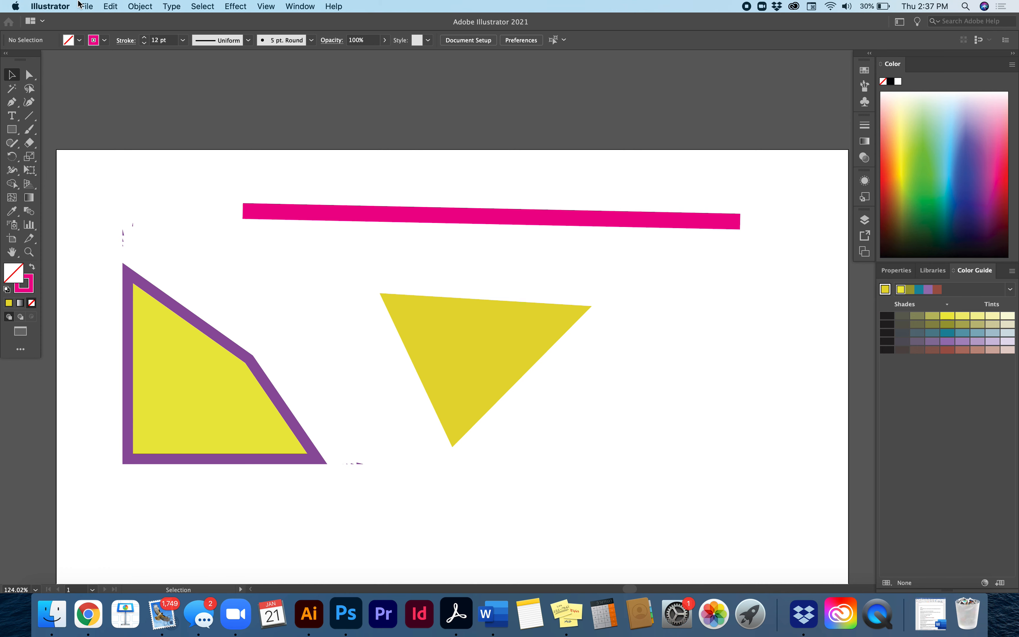
Switch the document color mode to RGB Color
left_click(85, 5)
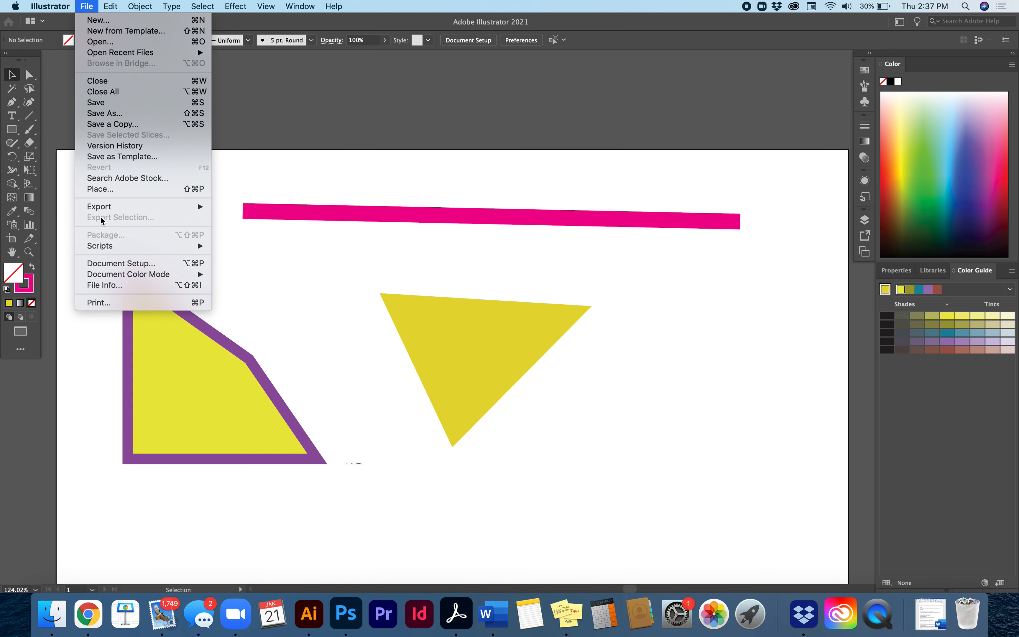
mouse_move(103, 276)
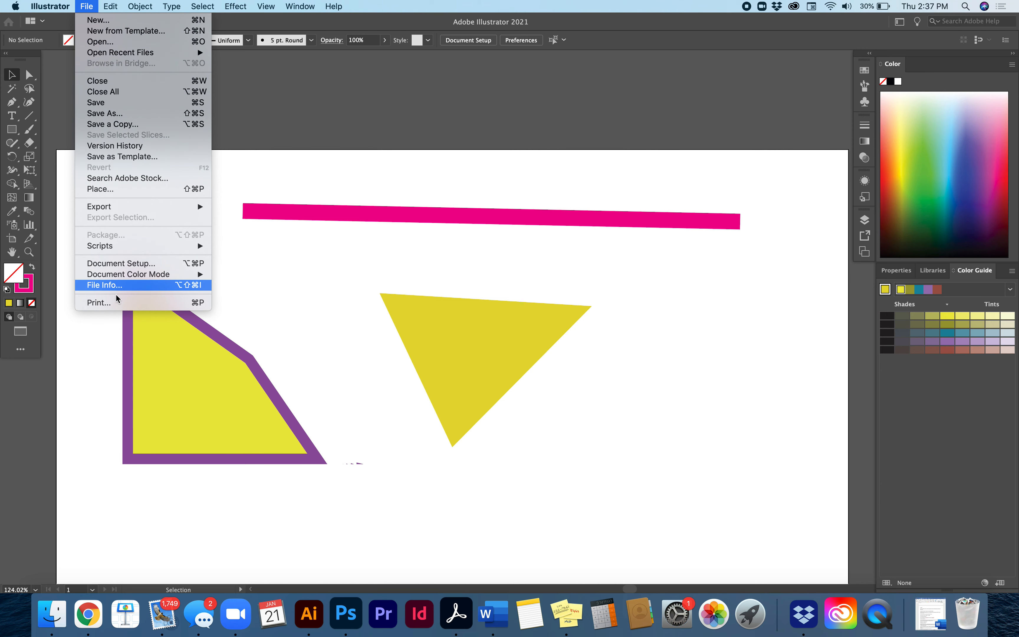
mouse_move(177, 274)
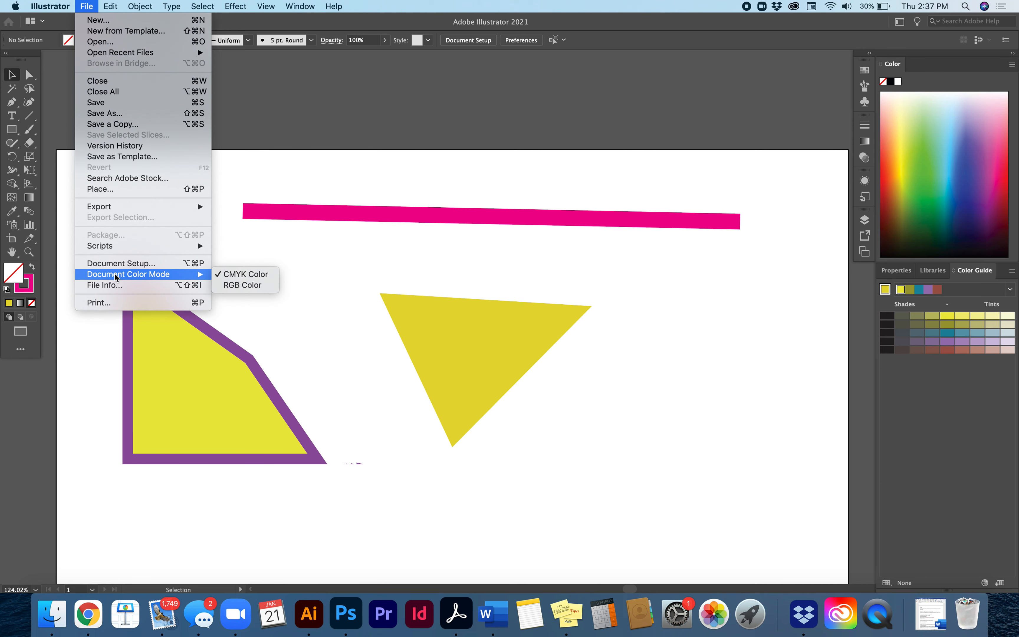
left_click(237, 286)
Look over the available units in Document Setup, enter artboard editing from there, and return to the Selection tool
left_click(90, 4)
left_click(121, 264)
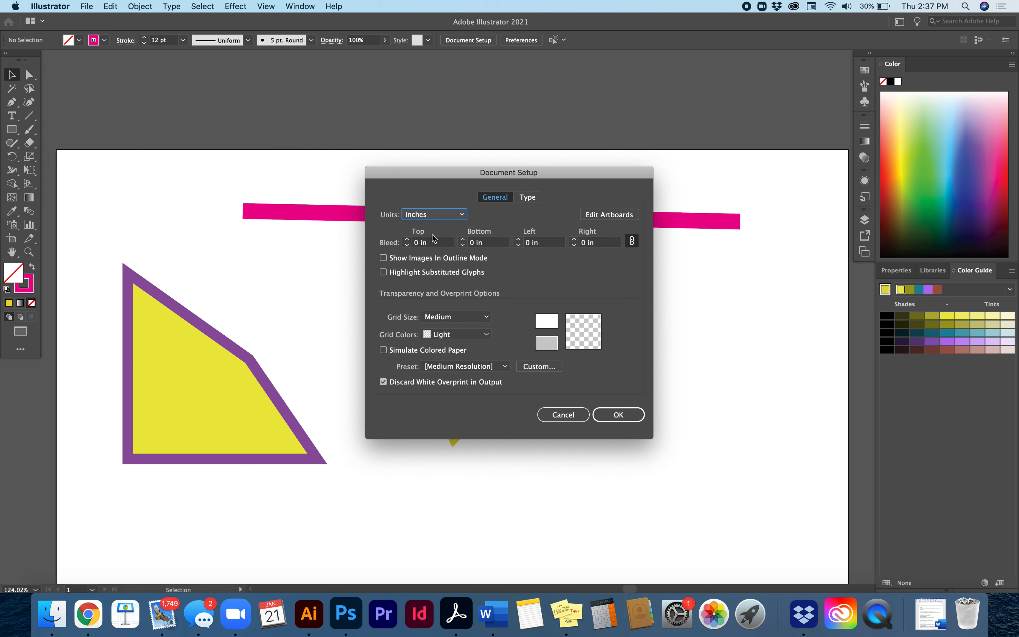
left_click(449, 215)
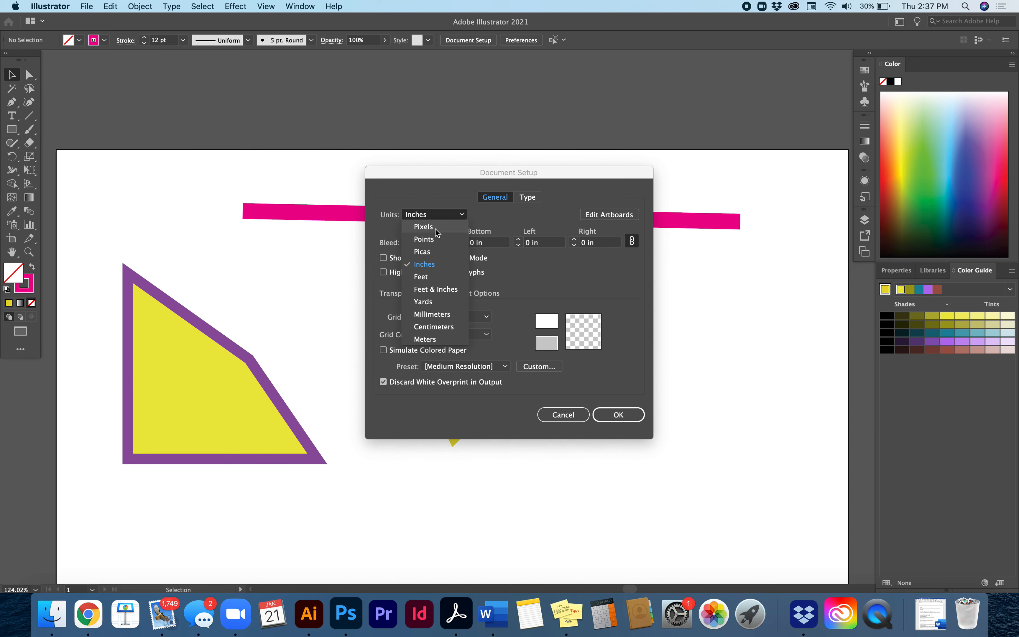
left_click(440, 216)
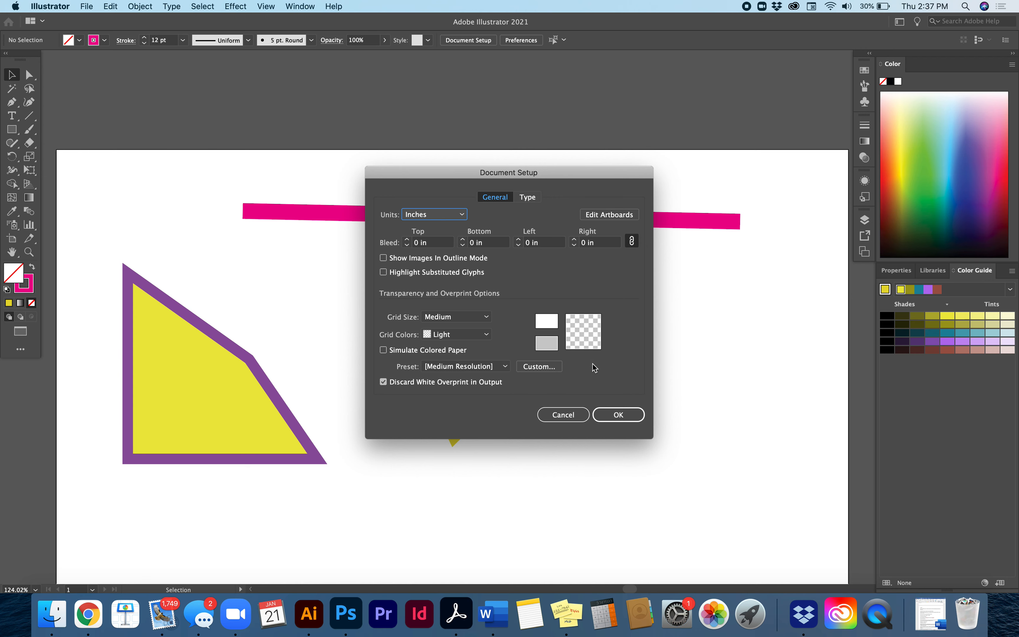
left_click(600, 218)
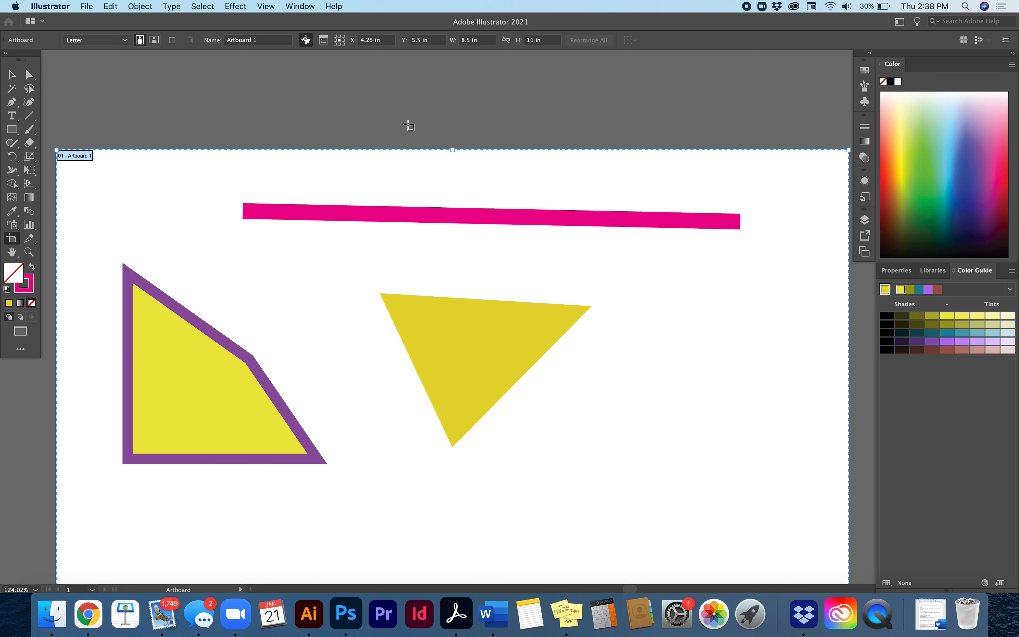
left_click(86, 6)
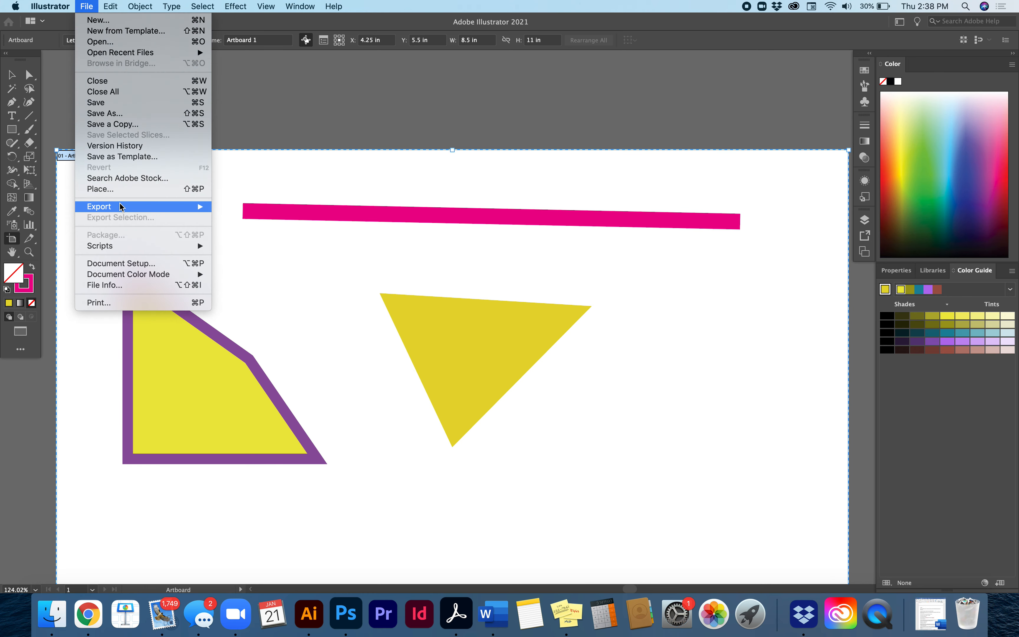
mouse_move(120, 205)
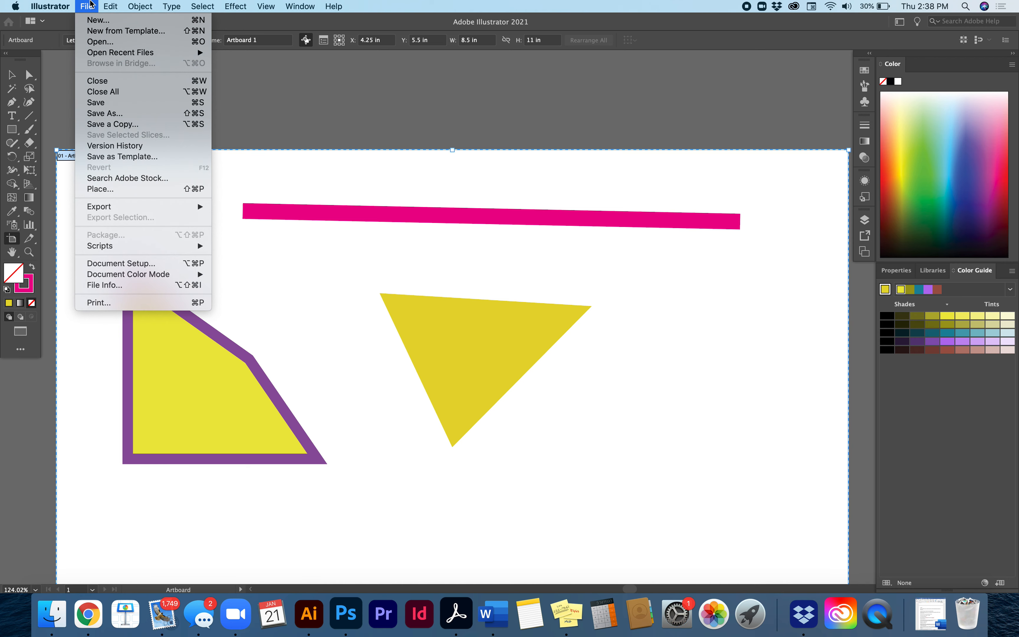
left_click(11, 77)
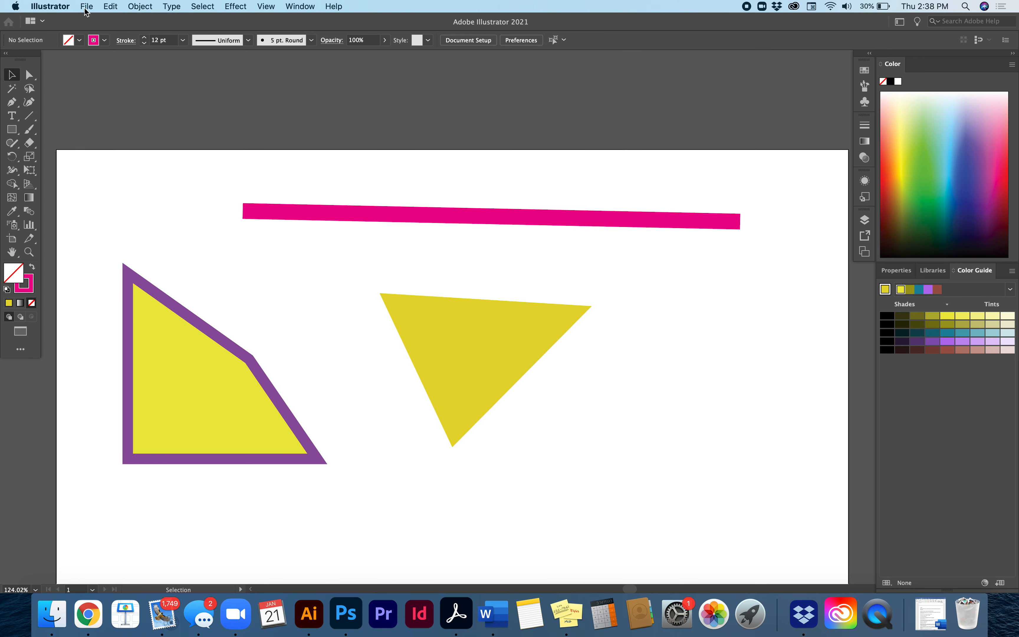
left_click(112, 6)
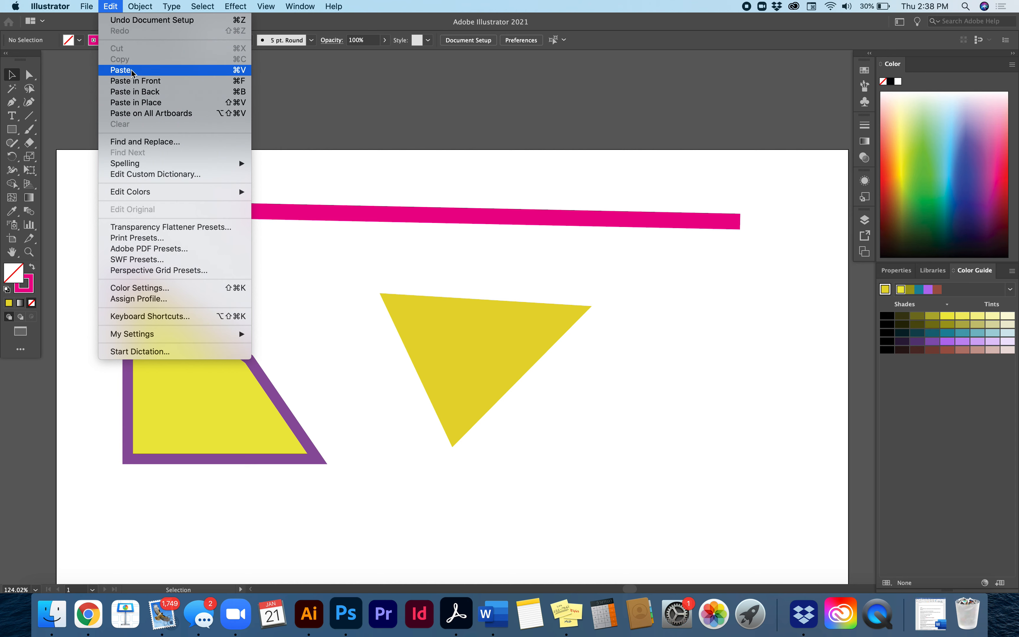
left_click(85, 211)
left_click(145, 4)
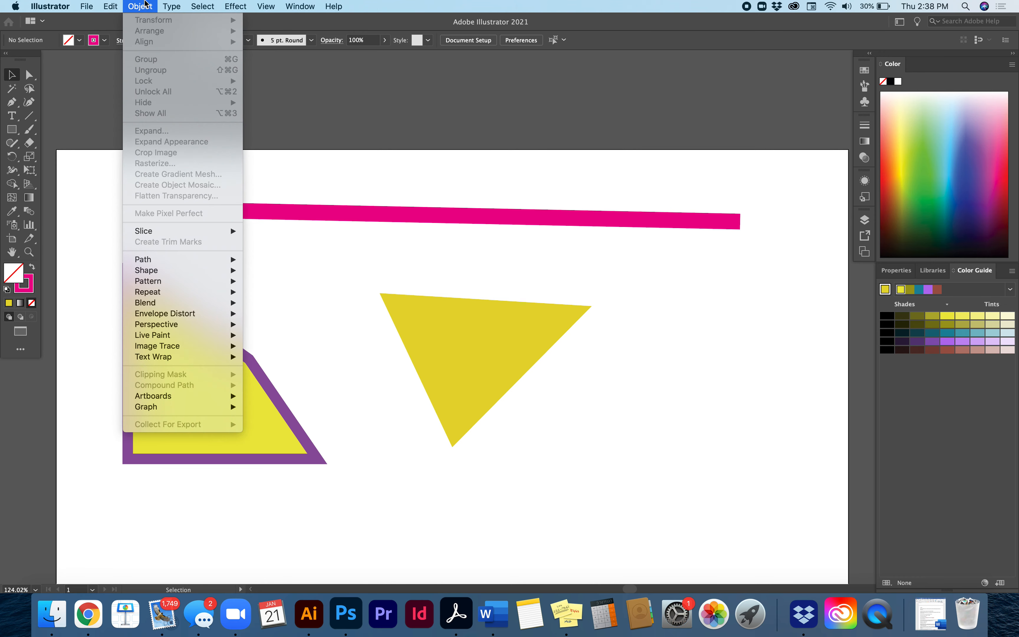
left_click(145, 5)
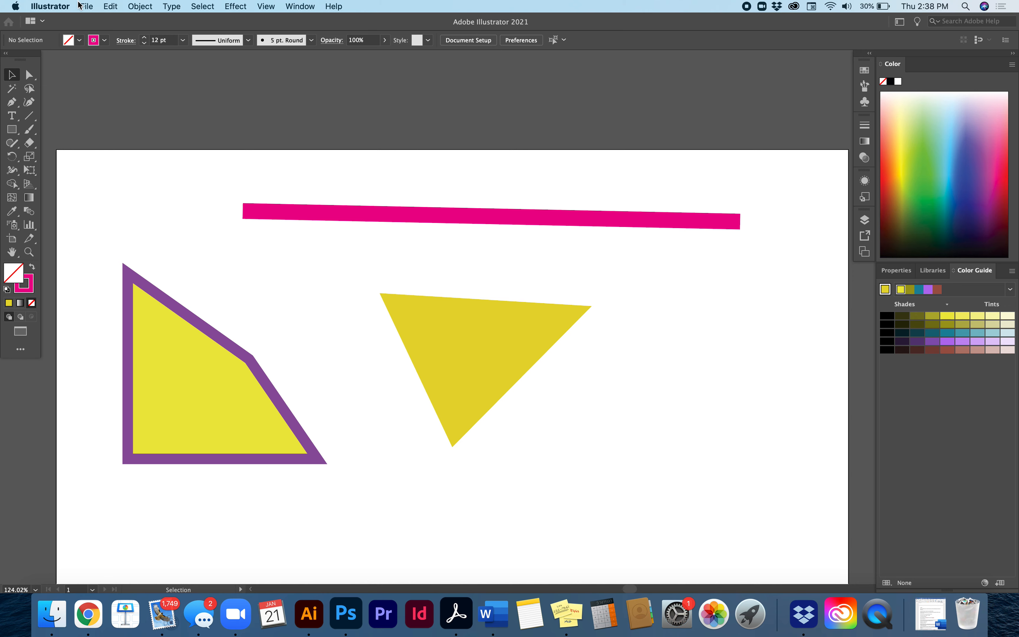
left_click(61, 5)
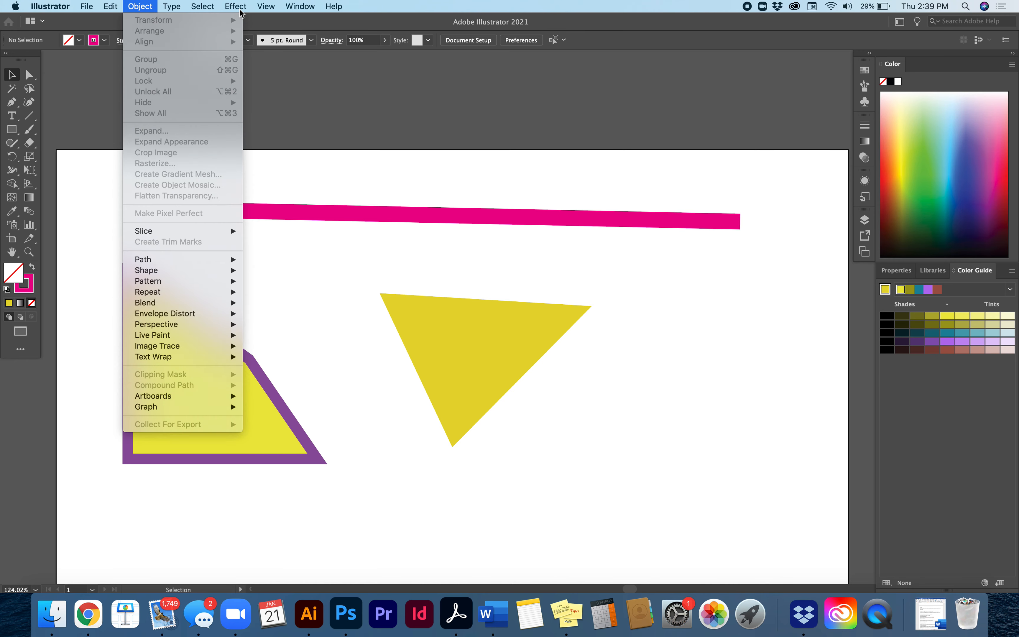
mouse_move(306, 5)
left_click(372, 5)
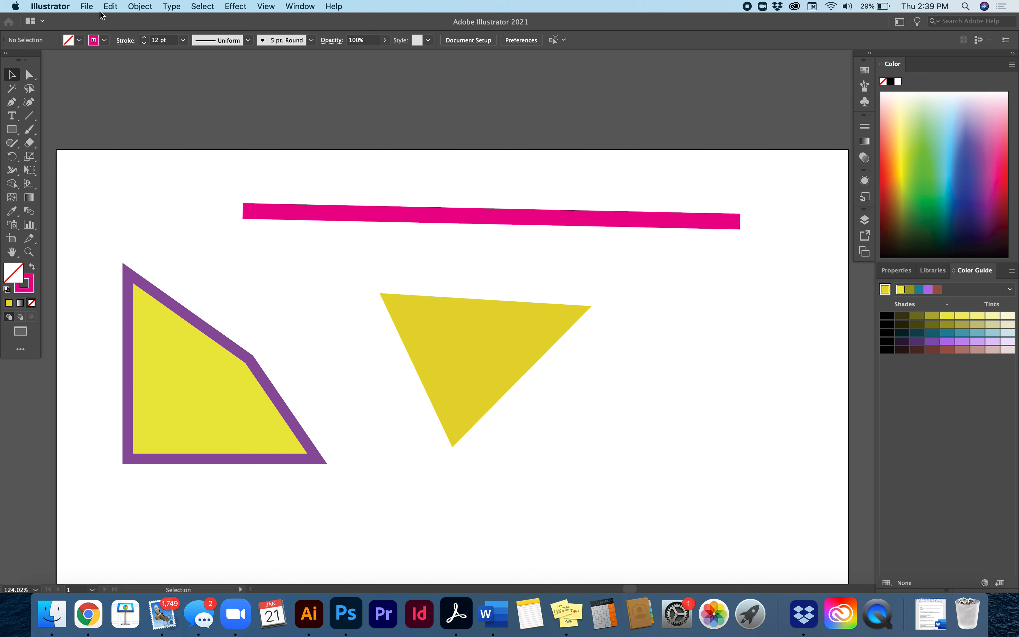
left_click(88, 7)
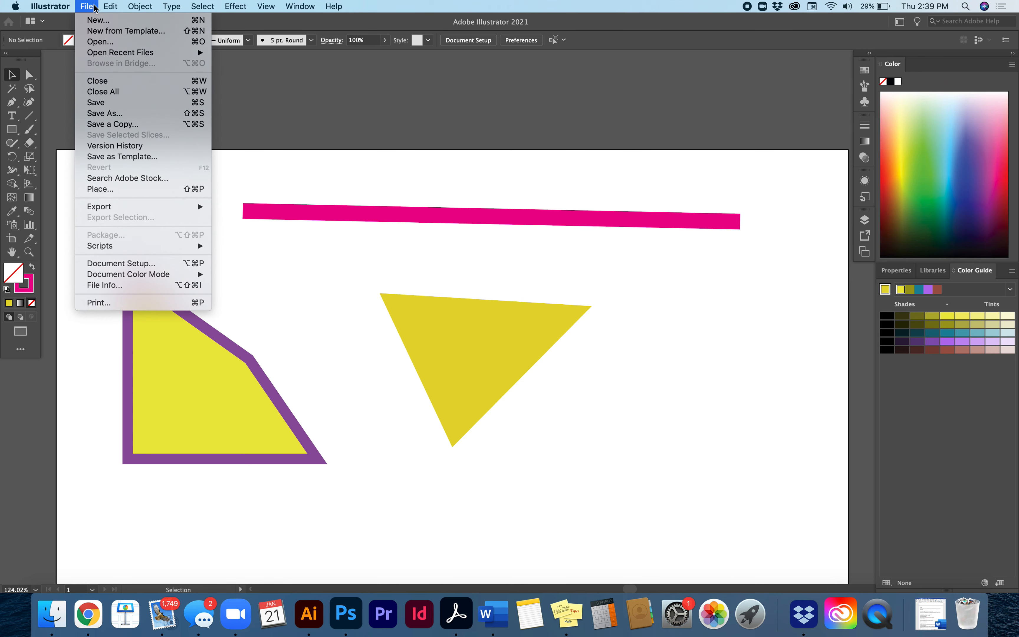